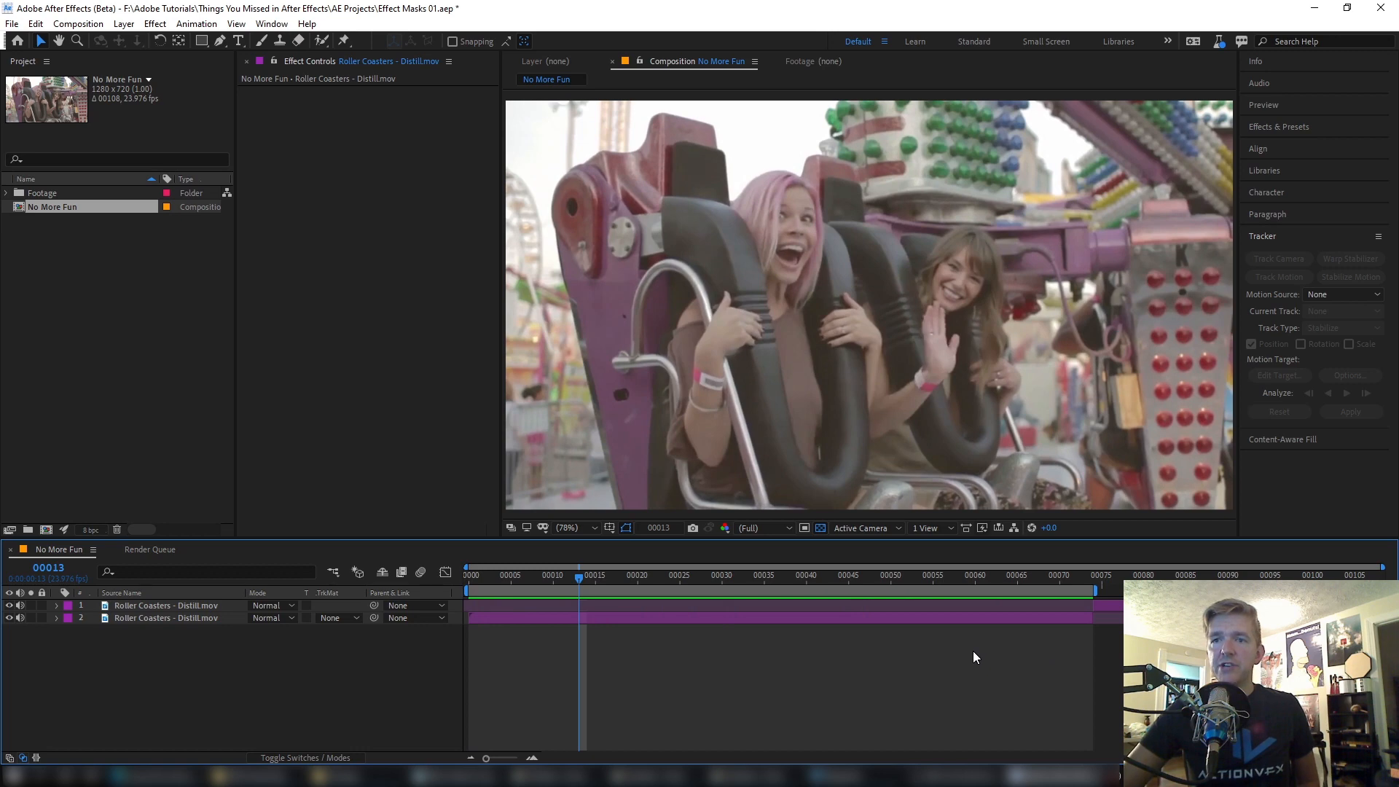
# Step: Play back the composition to preview the roller coaster footage
pyautogui.press('space')
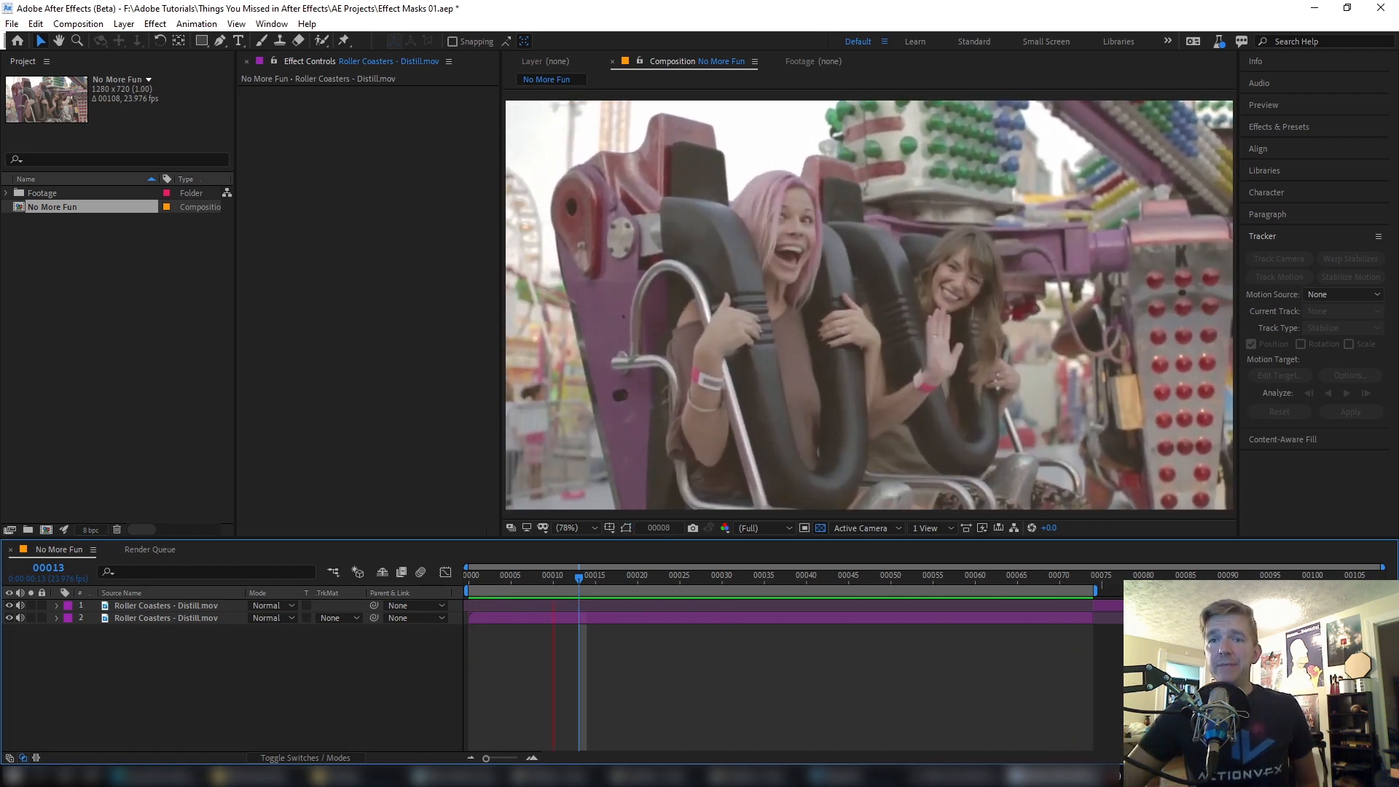
pyautogui.press('space')
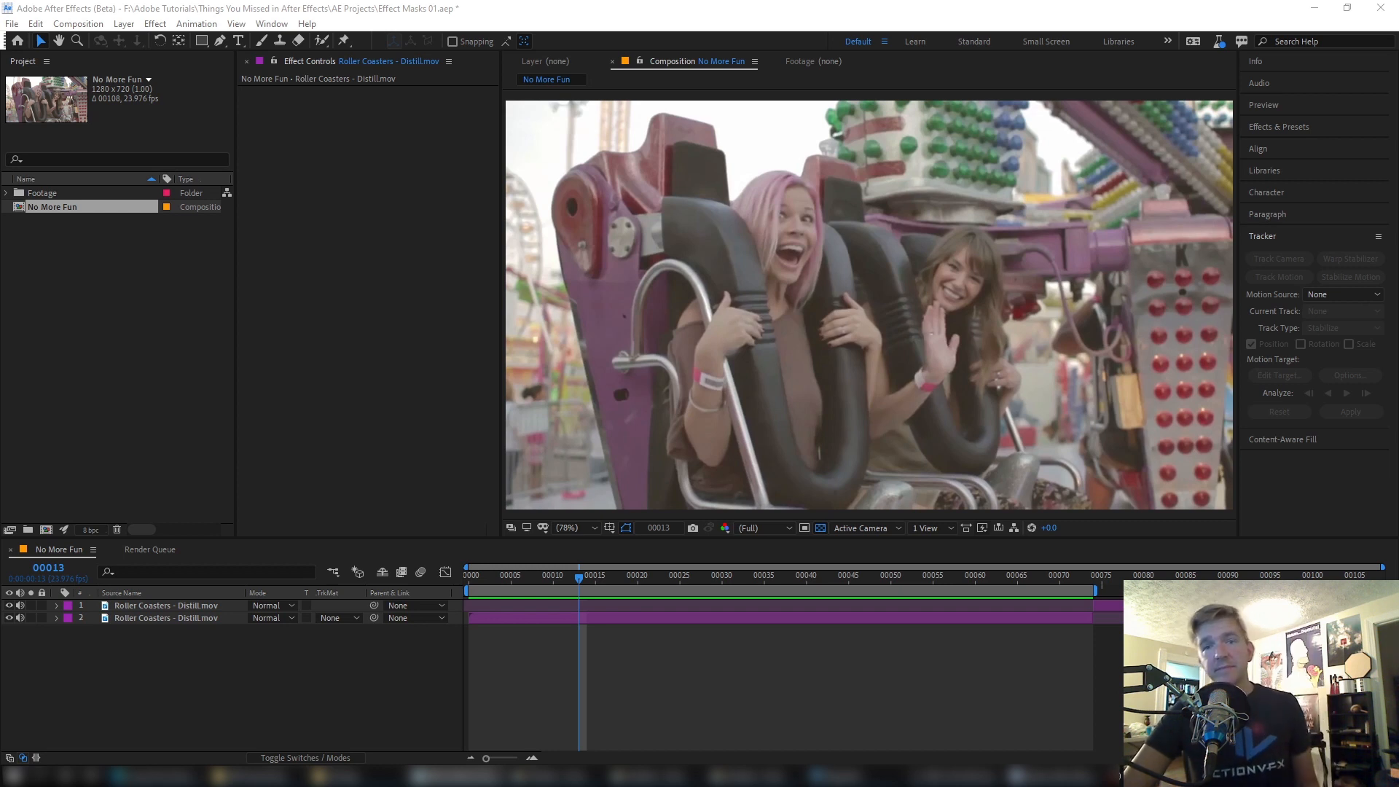
# Step: At frame 29, reveal the masks of the second Roller Coasters layer and set Mask 1's mode to Add
pyautogui.click(761, 619)
pyautogui.moveTo(737, 579); pyautogui.dragTo(714, 597)
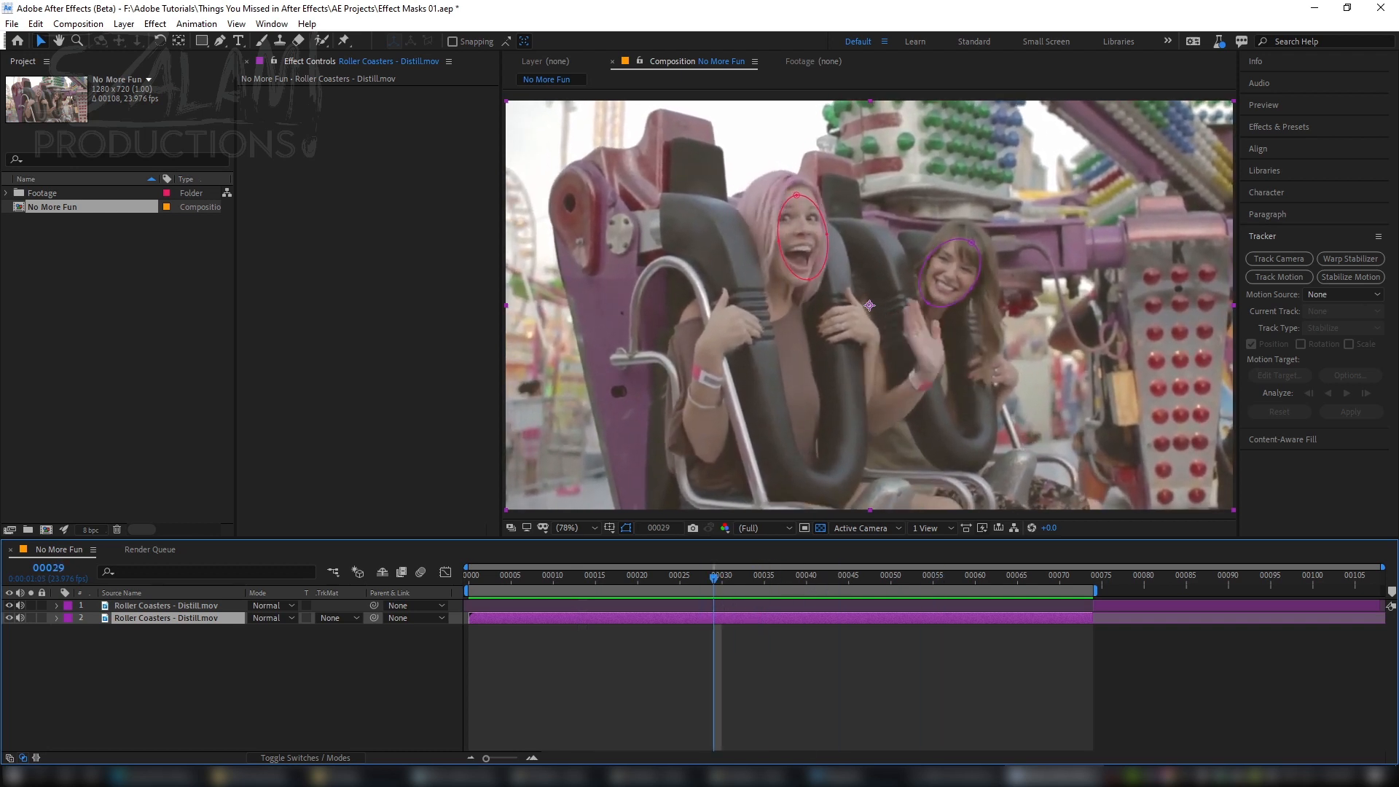
pyautogui.click(133, 612)
pyautogui.press('m')
pyautogui.click(255, 632)
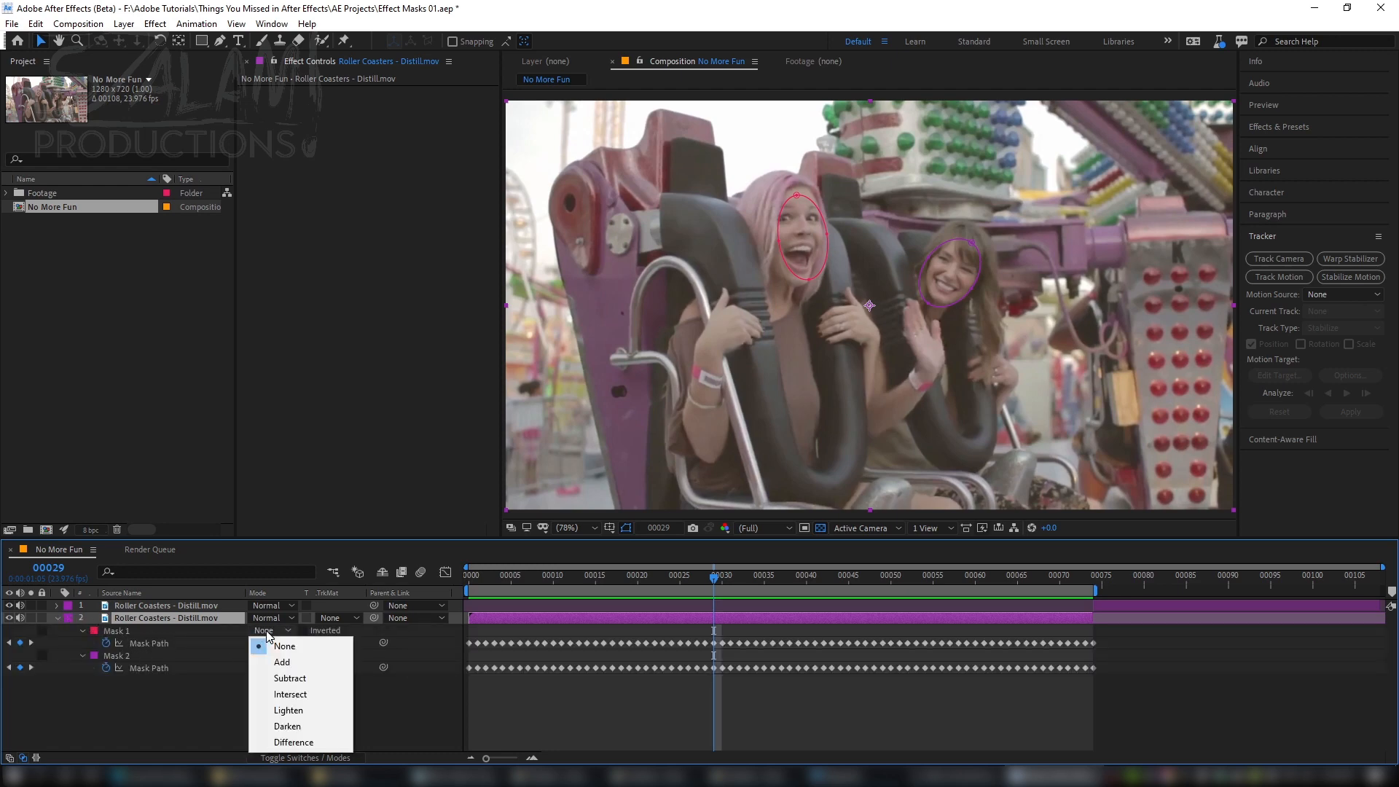
pyautogui.click(285, 660)
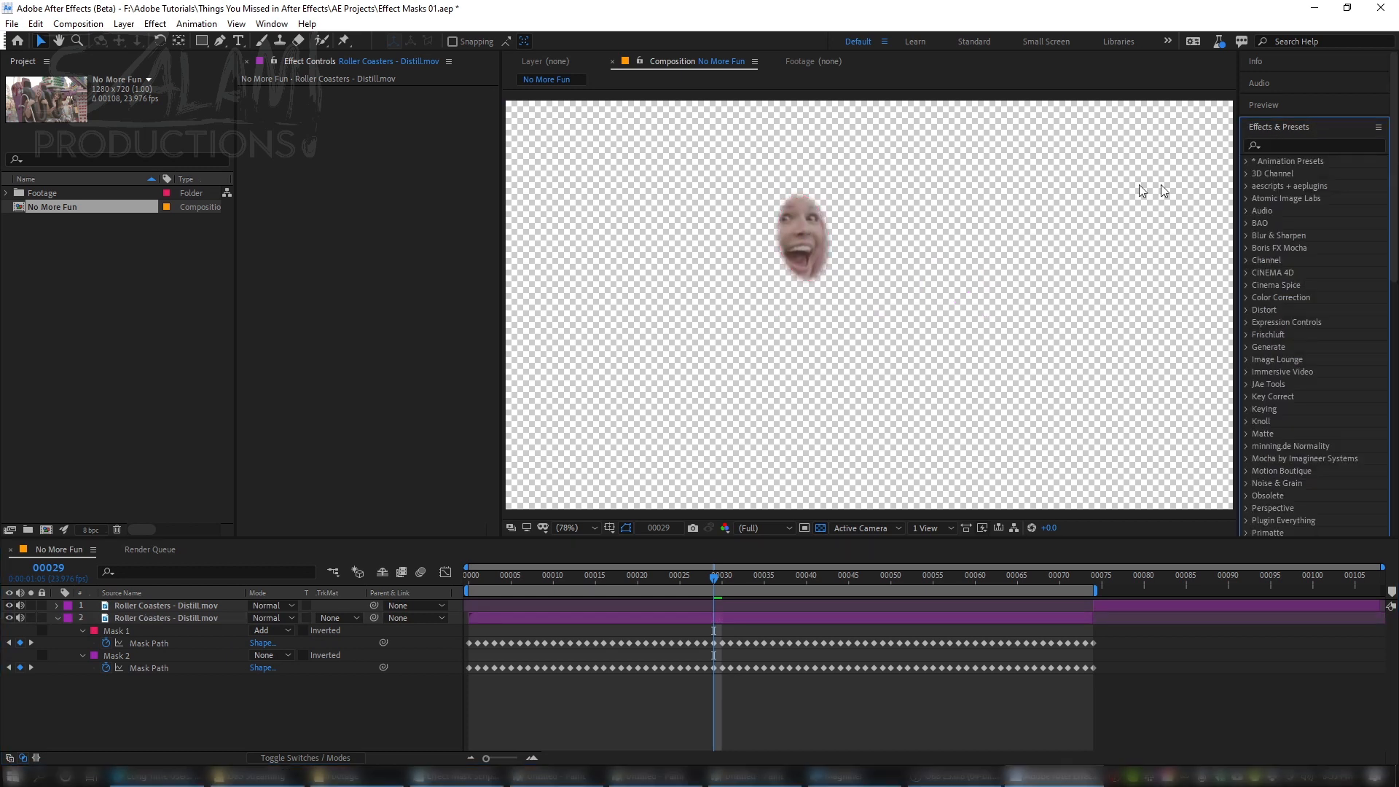
# Step: Apply the Redaction user preset to the second layer and disable its Fast Box Blur and Noise effects
pyautogui.click(1246, 162)
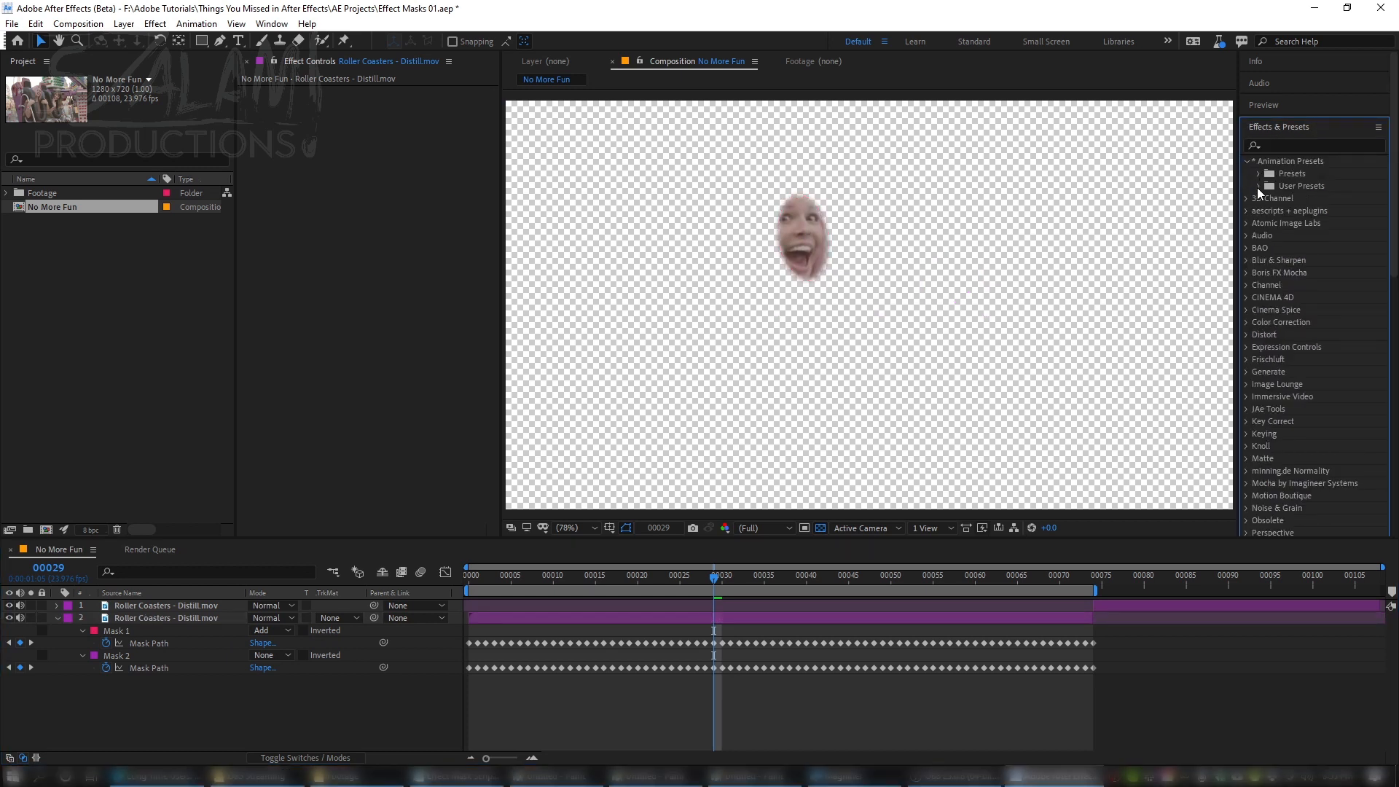
pyautogui.click(1258, 186)
pyautogui.moveTo(1297, 322); pyautogui.dragTo(362, 373)
pyautogui.click(365, 376)
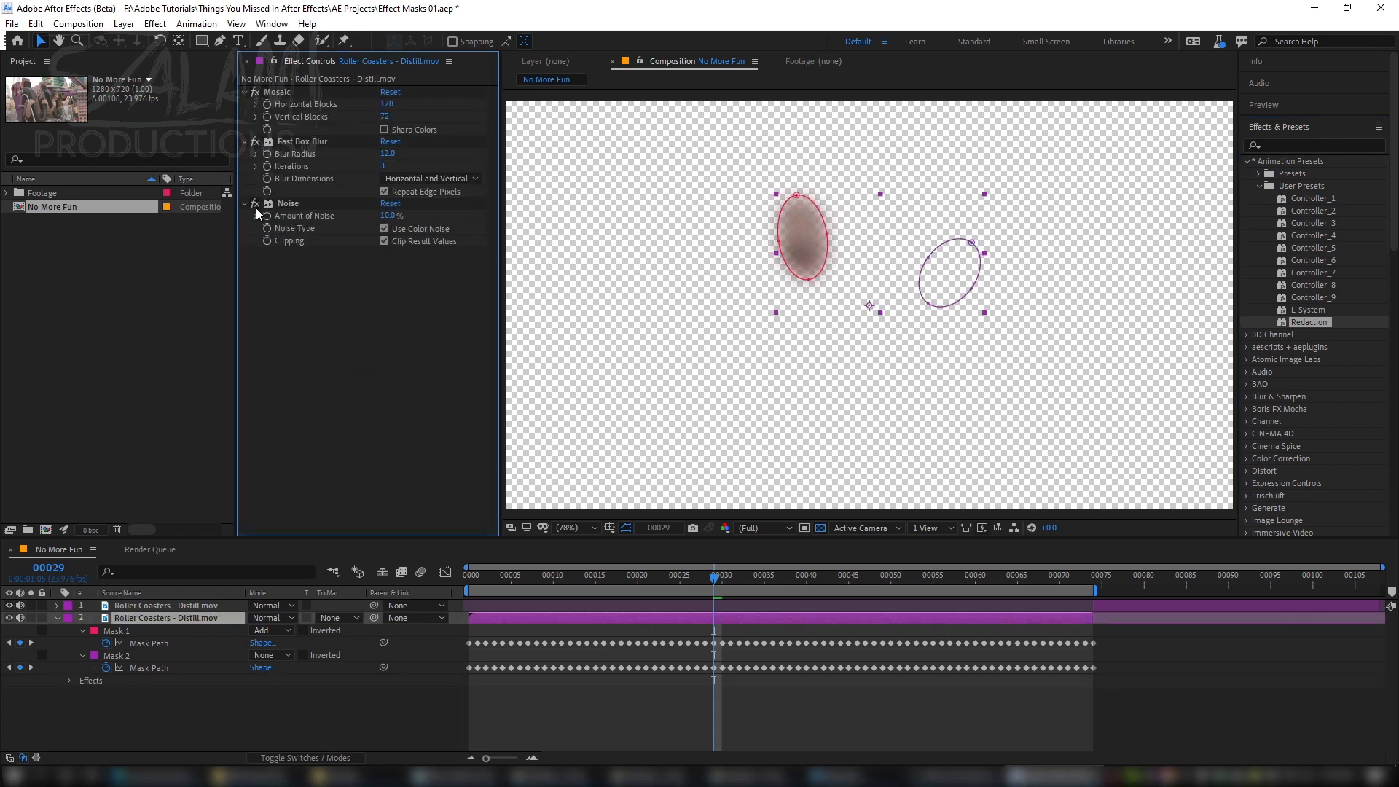
pyautogui.click(255, 141)
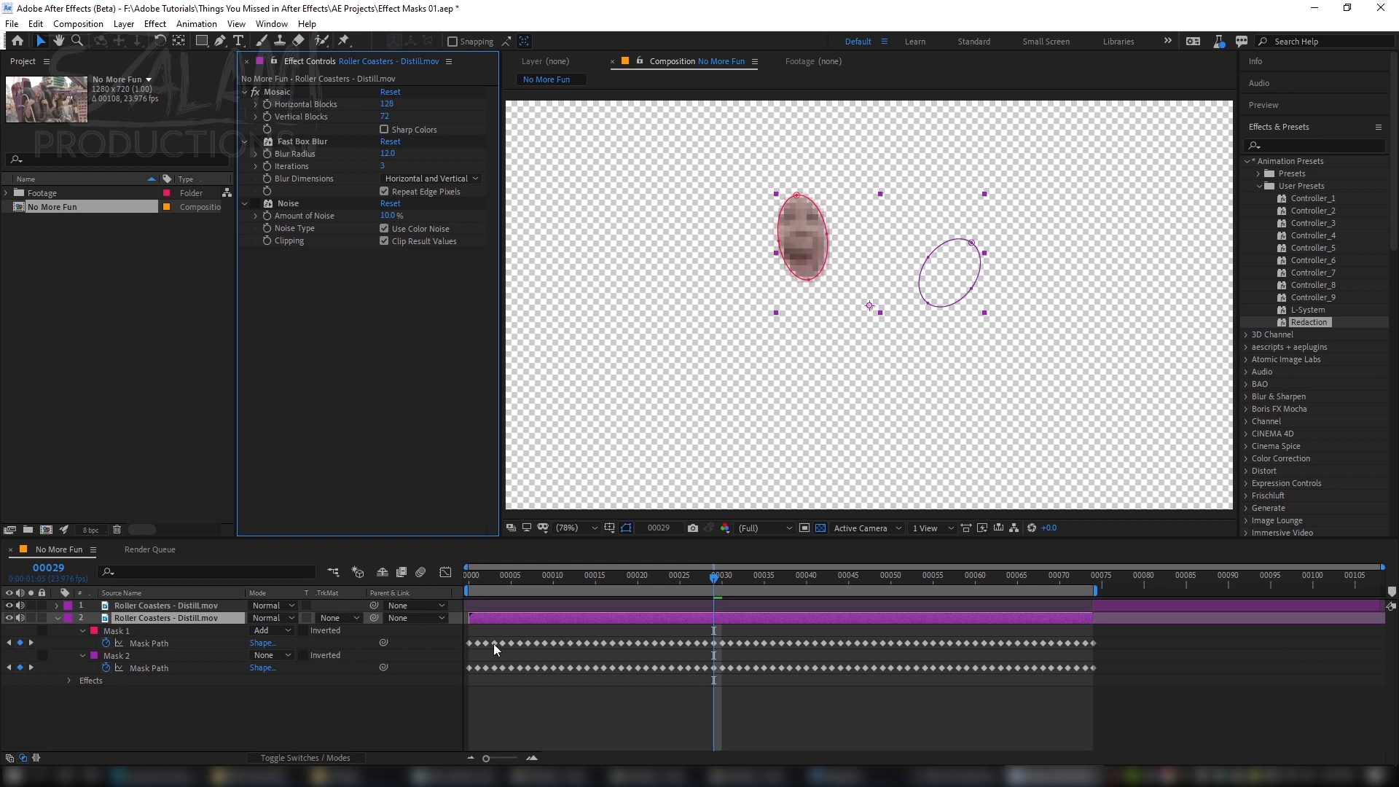
# Step: Add a mask reference to Mask 1 in the Mosaic effect's compositing options on the second layer
pyautogui.click(58, 619)
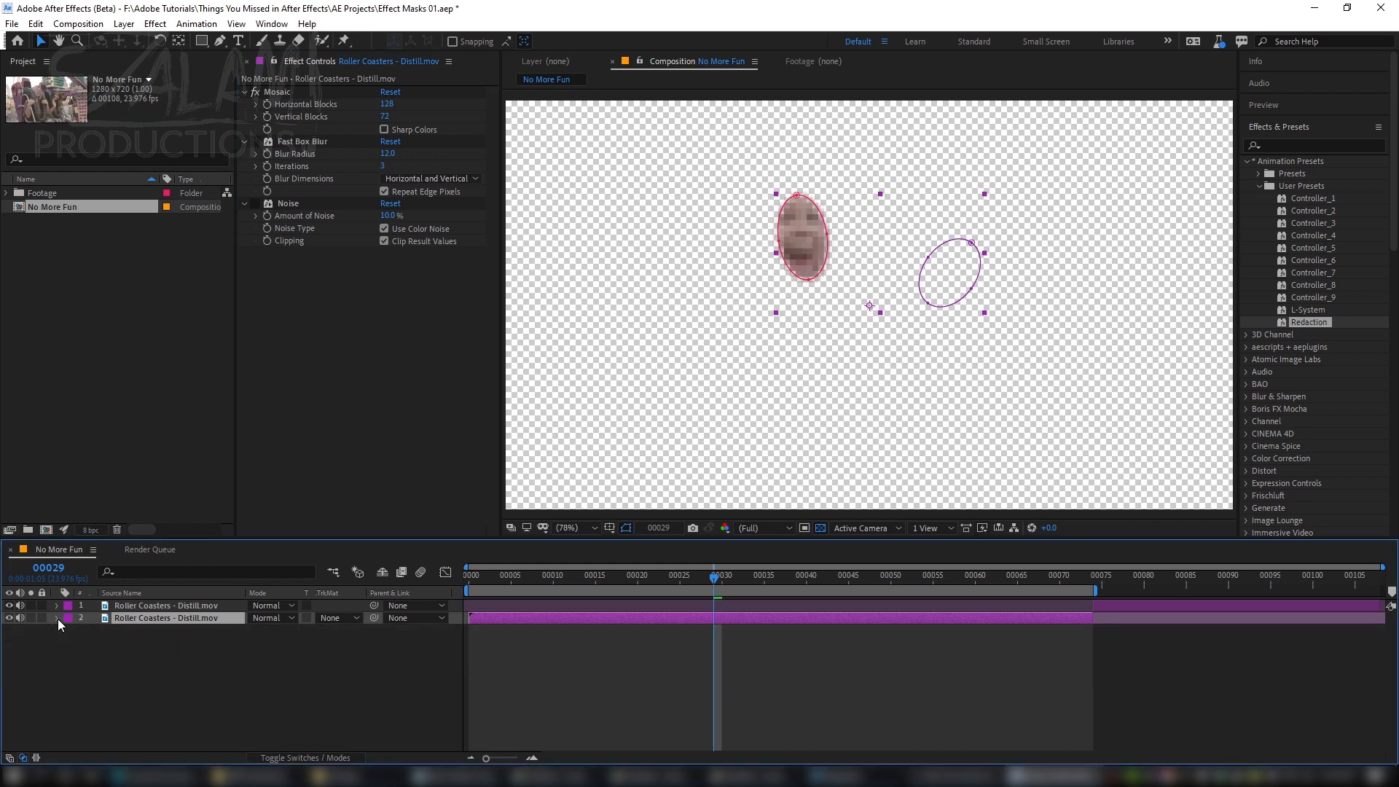
pyautogui.press('m')
pyautogui.press('m')
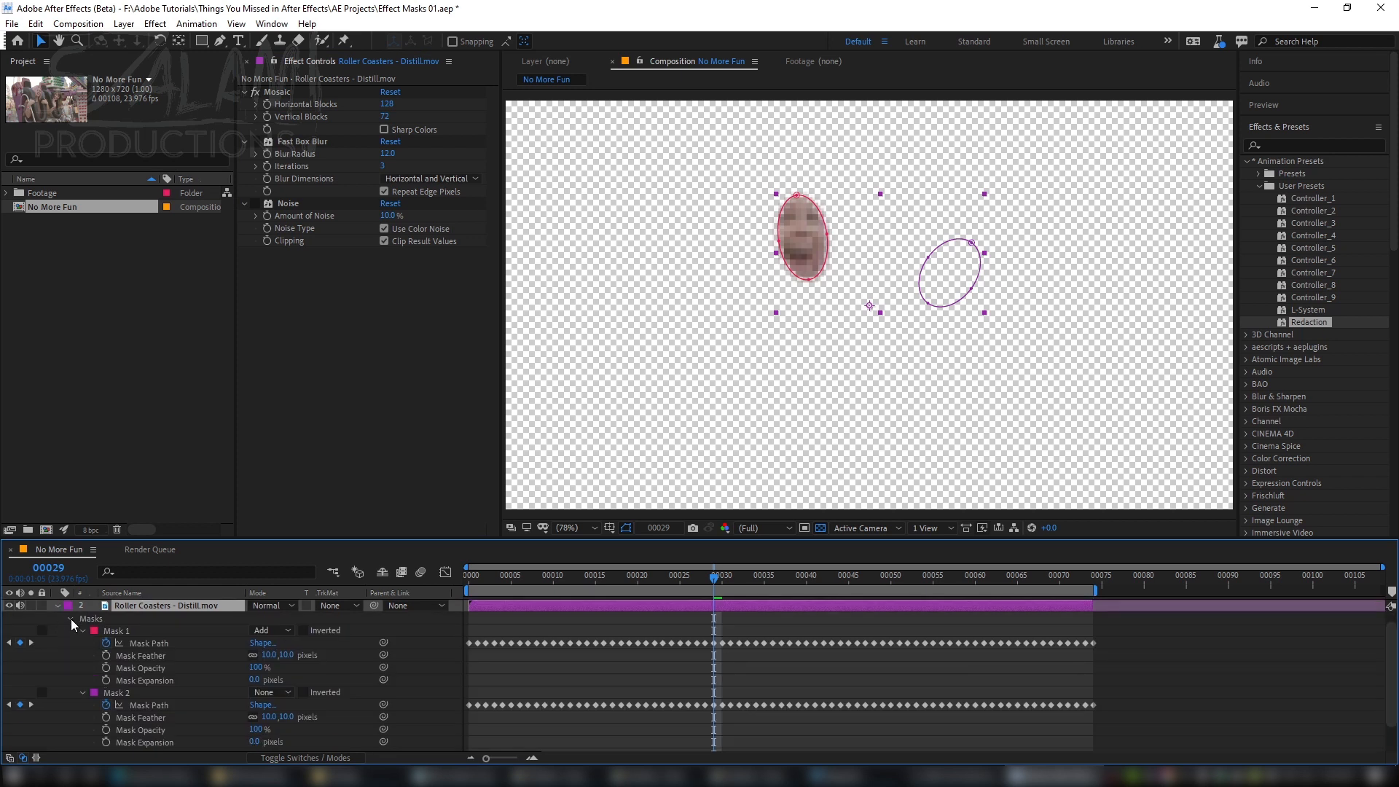
pyautogui.click(72, 619)
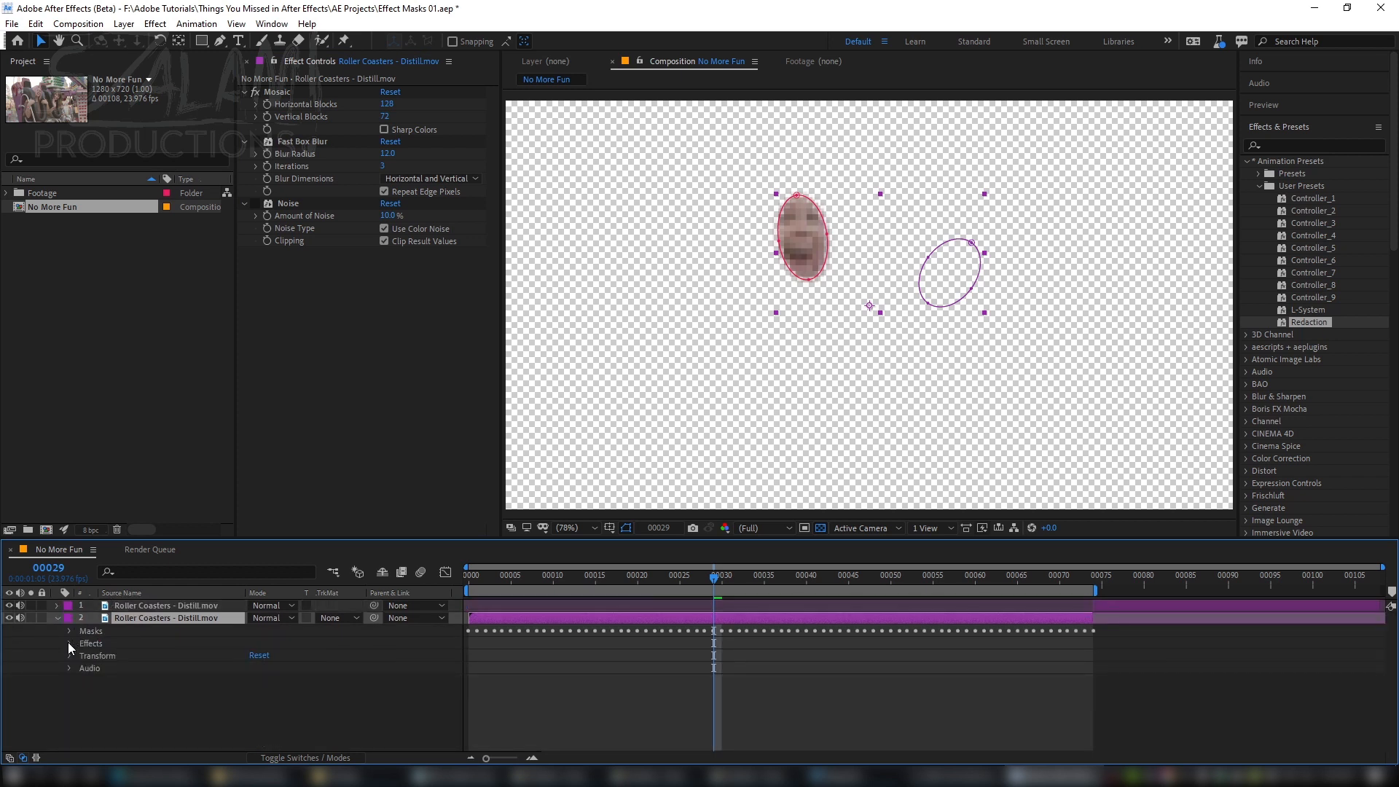
pyautogui.click(70, 645)
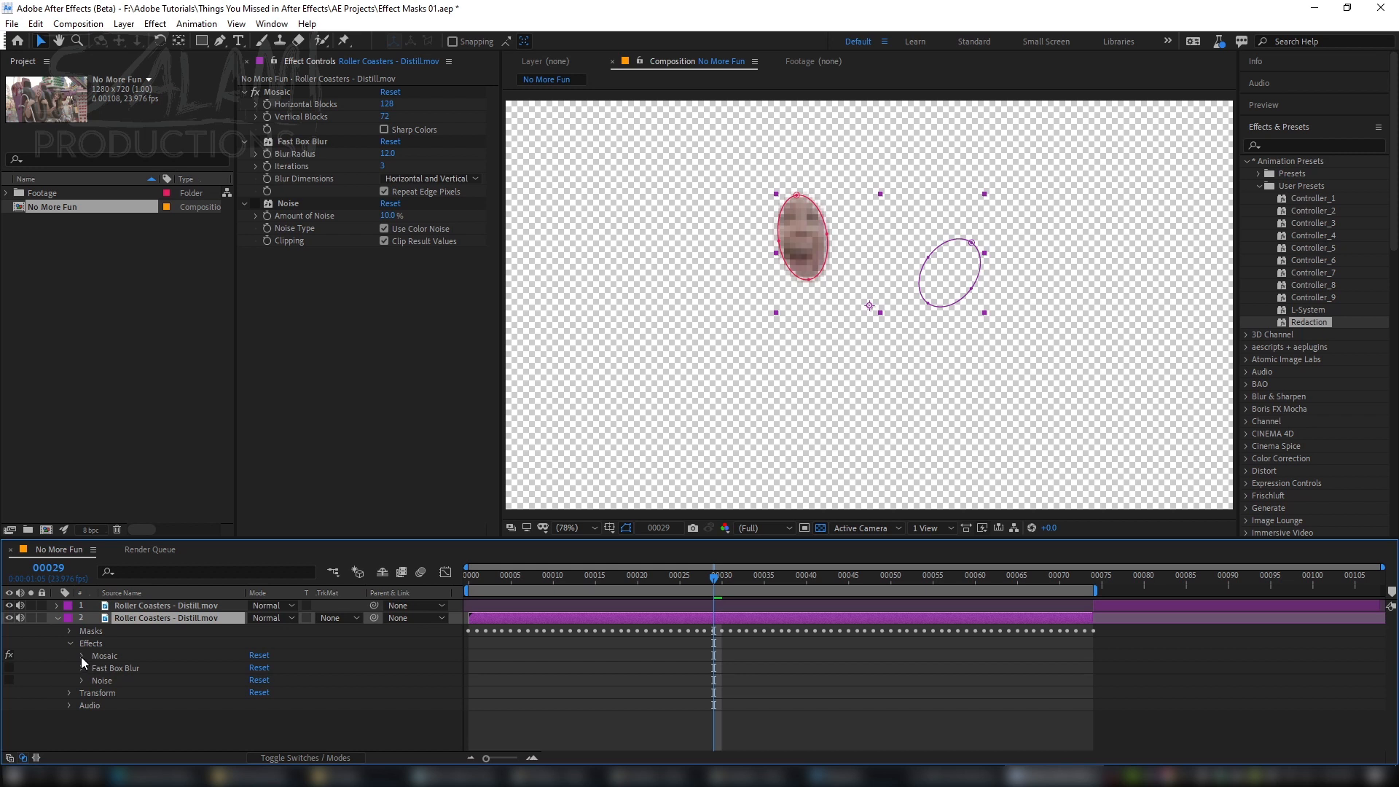
pyautogui.click(81, 657)
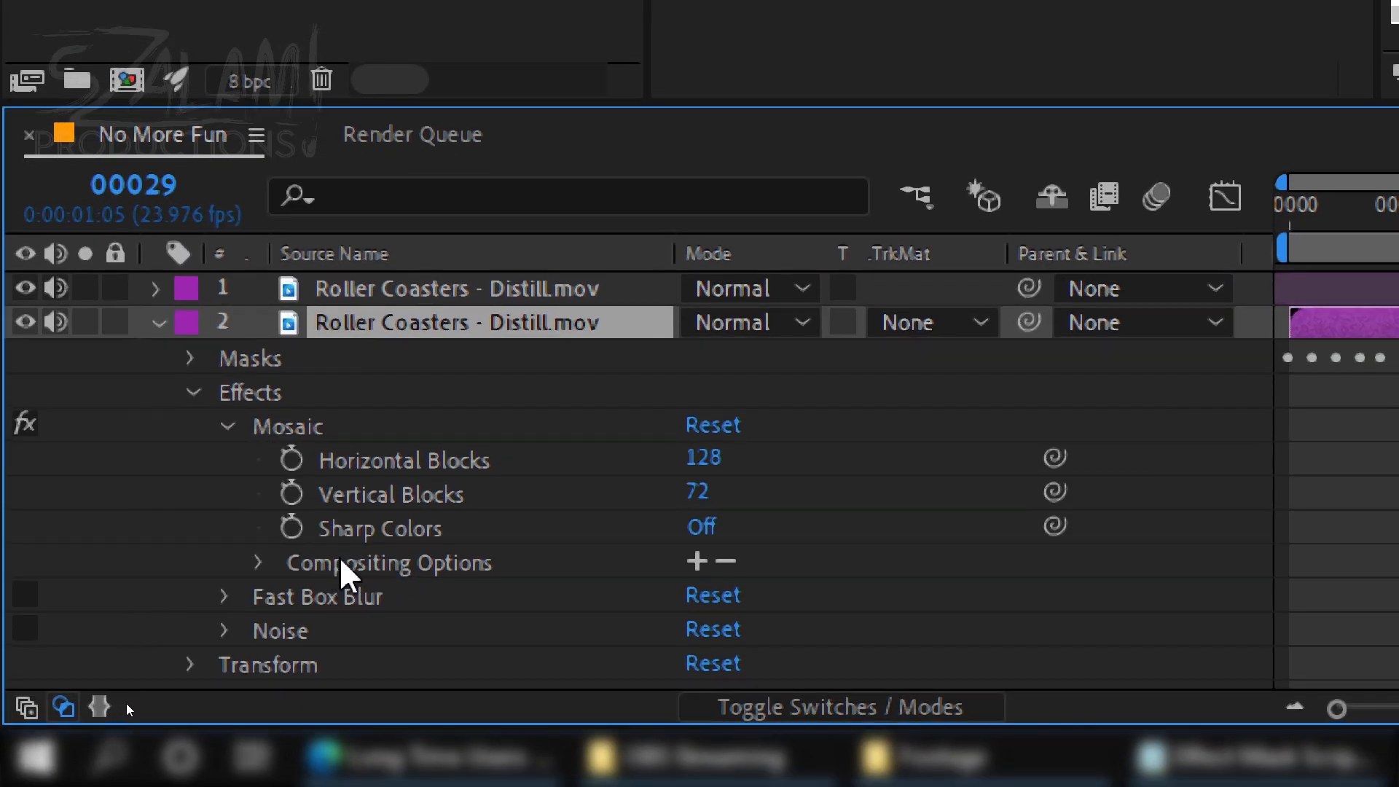
pyautogui.click(697, 561)
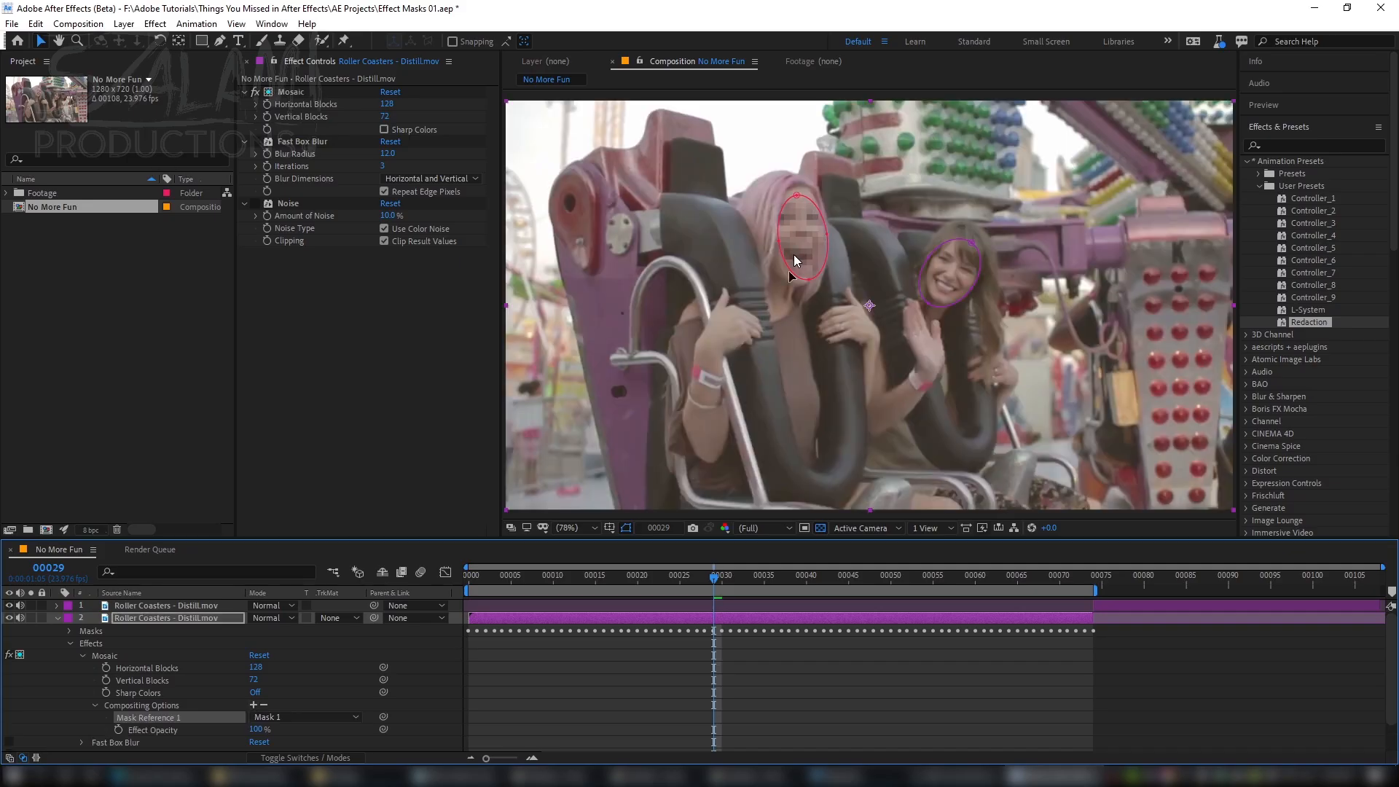
pyautogui.click(308, 717)
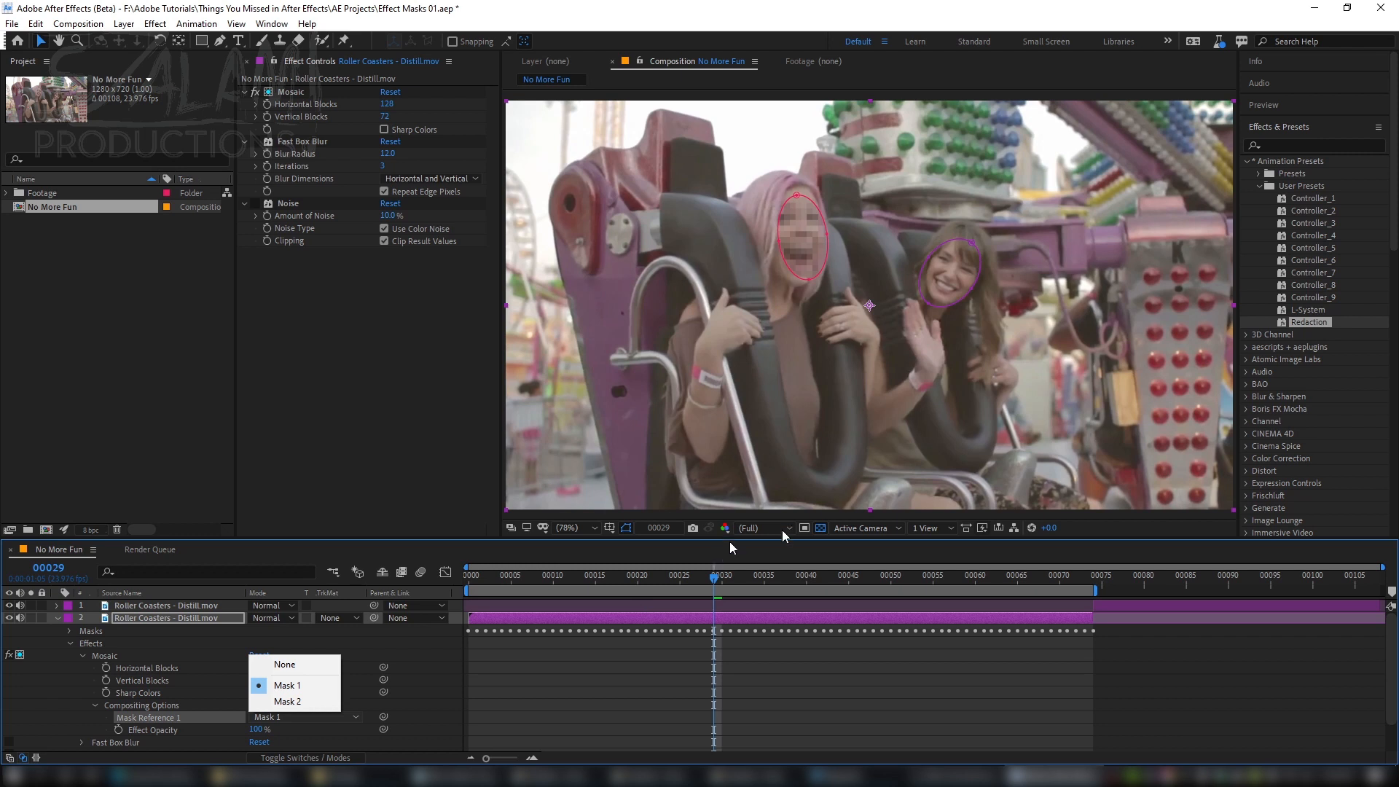
pyautogui.click(443, 665)
pyautogui.click(443, 664)
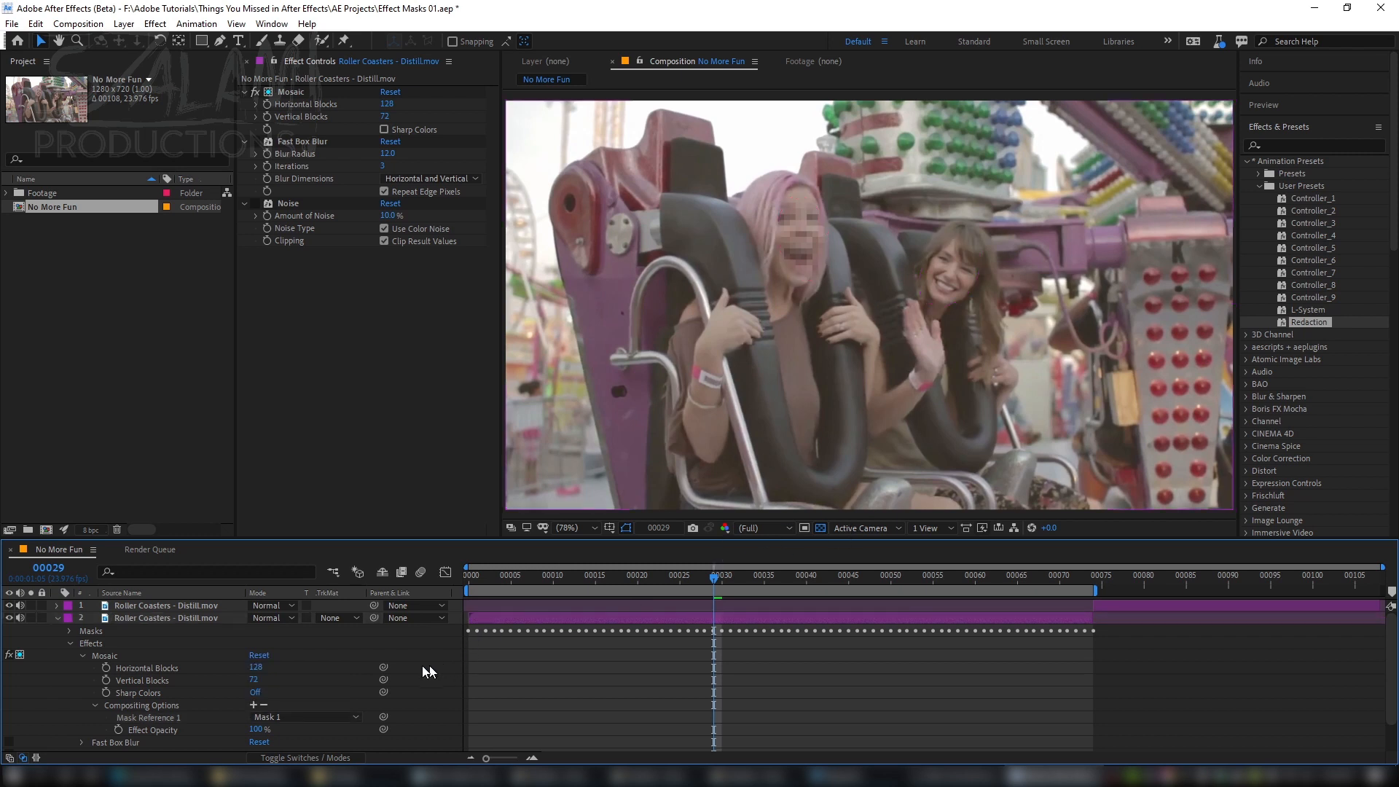
# Step: Enable the Fast Box Blur effect and limit it to Mask 1 with a mask reference in its compositing options
pyautogui.scroll(-2, 162, 704)
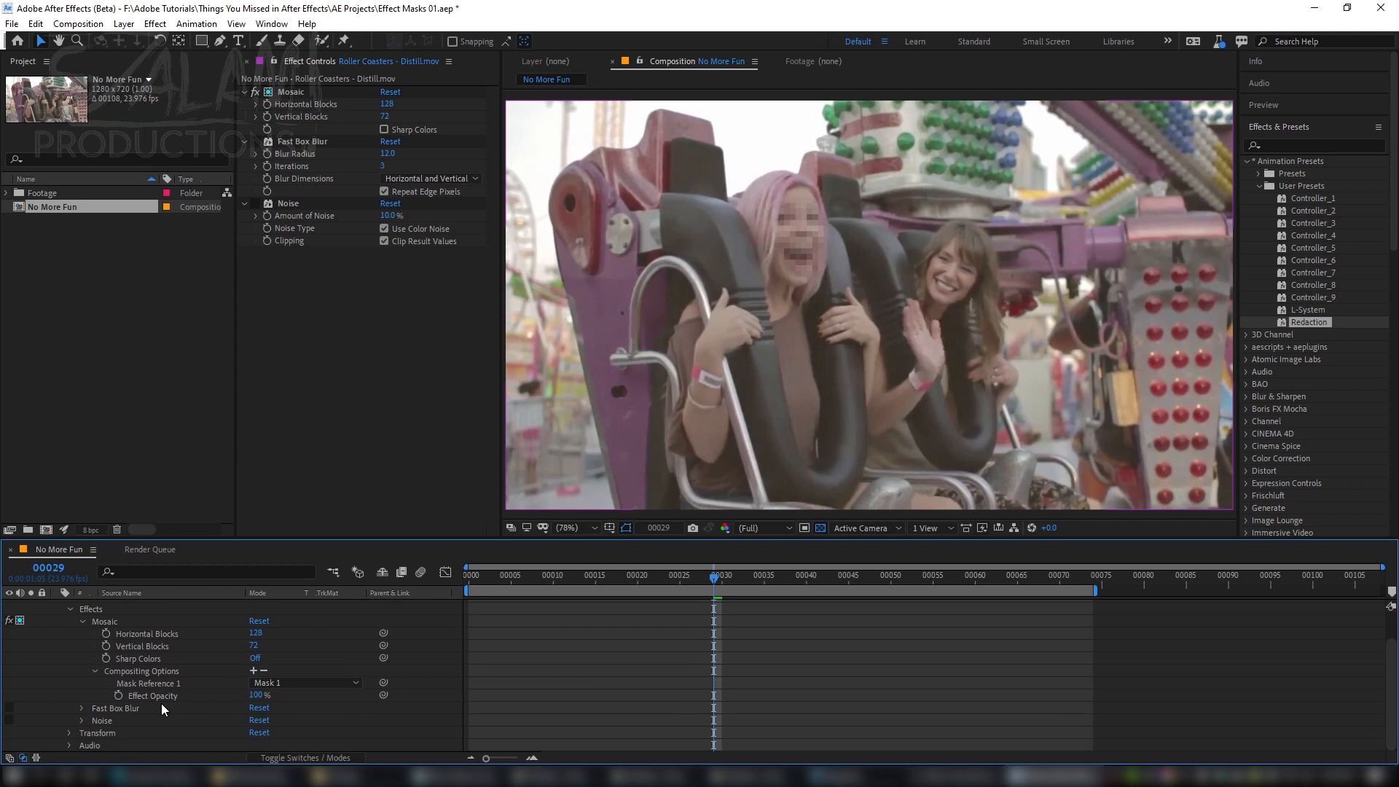
pyautogui.click(82, 708)
pyautogui.click(10, 683)
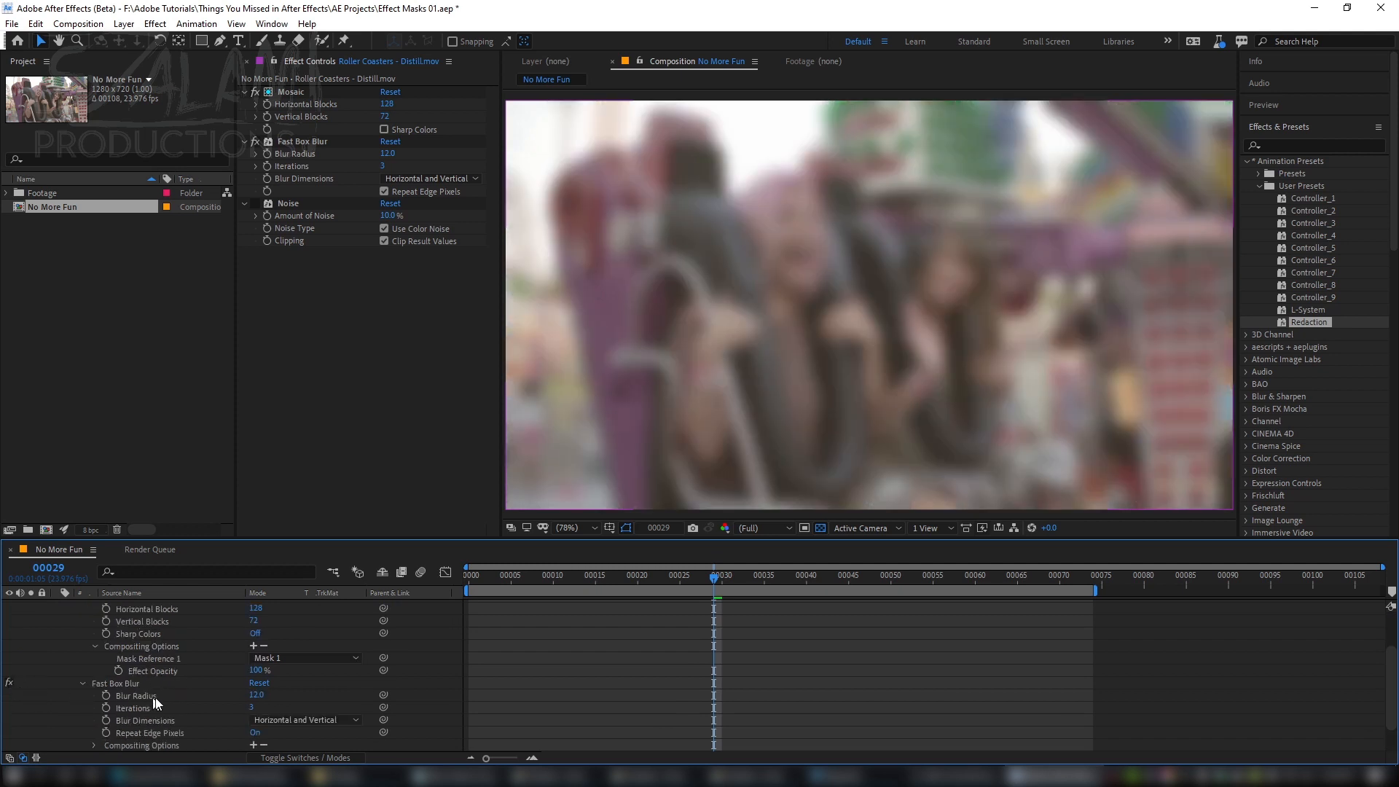
pyautogui.click(254, 745)
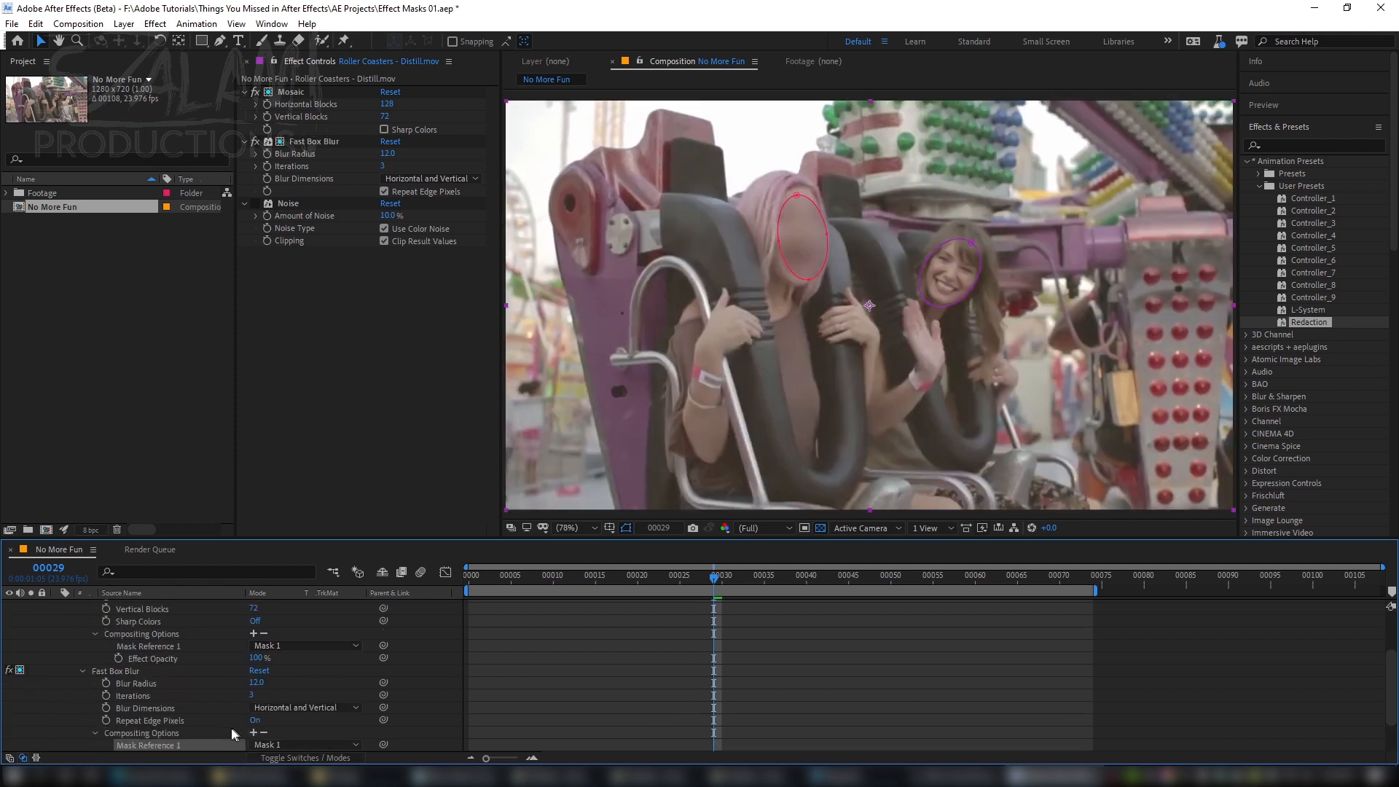
# Step: Enable the Noise effect and limit it to Mask 1 with a mask reference in its compositing options
pyautogui.scroll(-2, 199, 724)
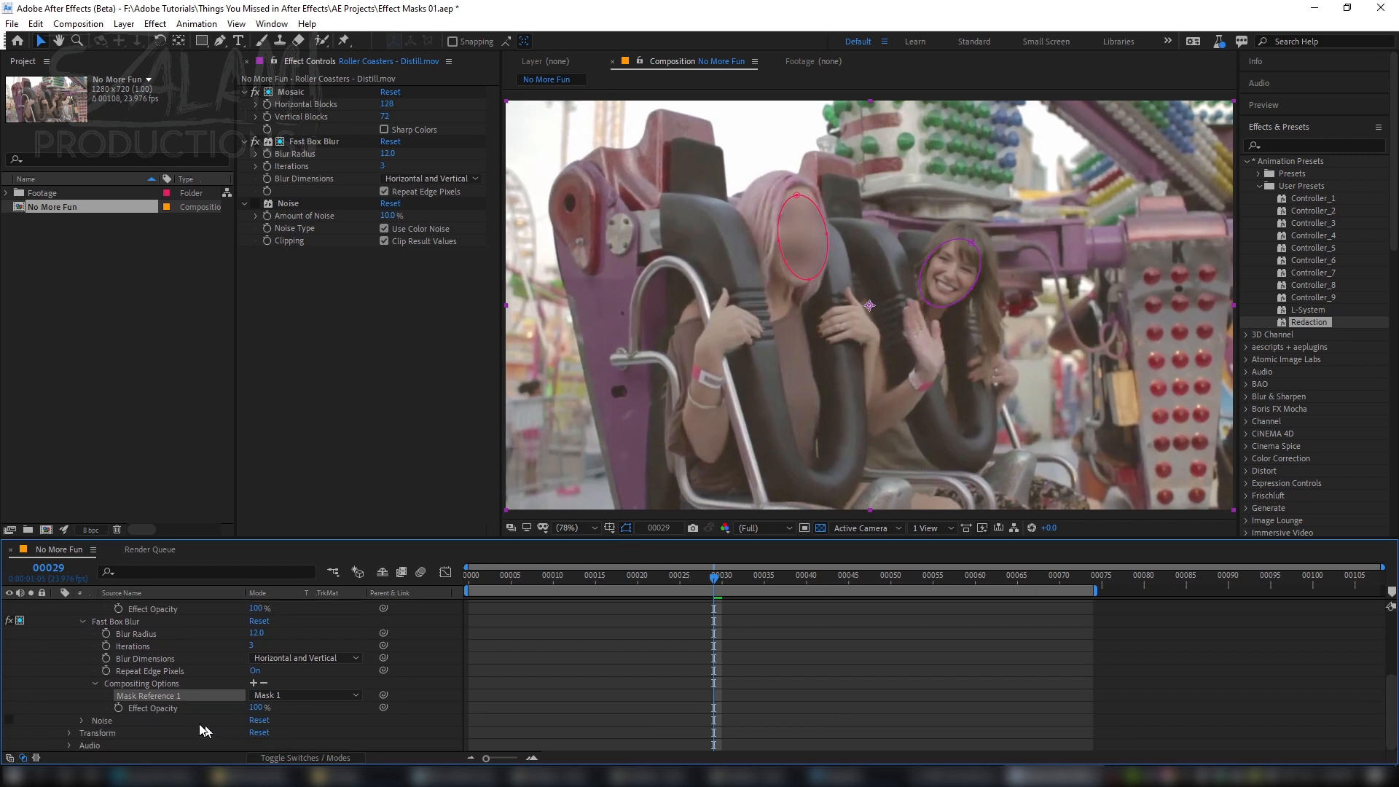
pyautogui.click(10, 721)
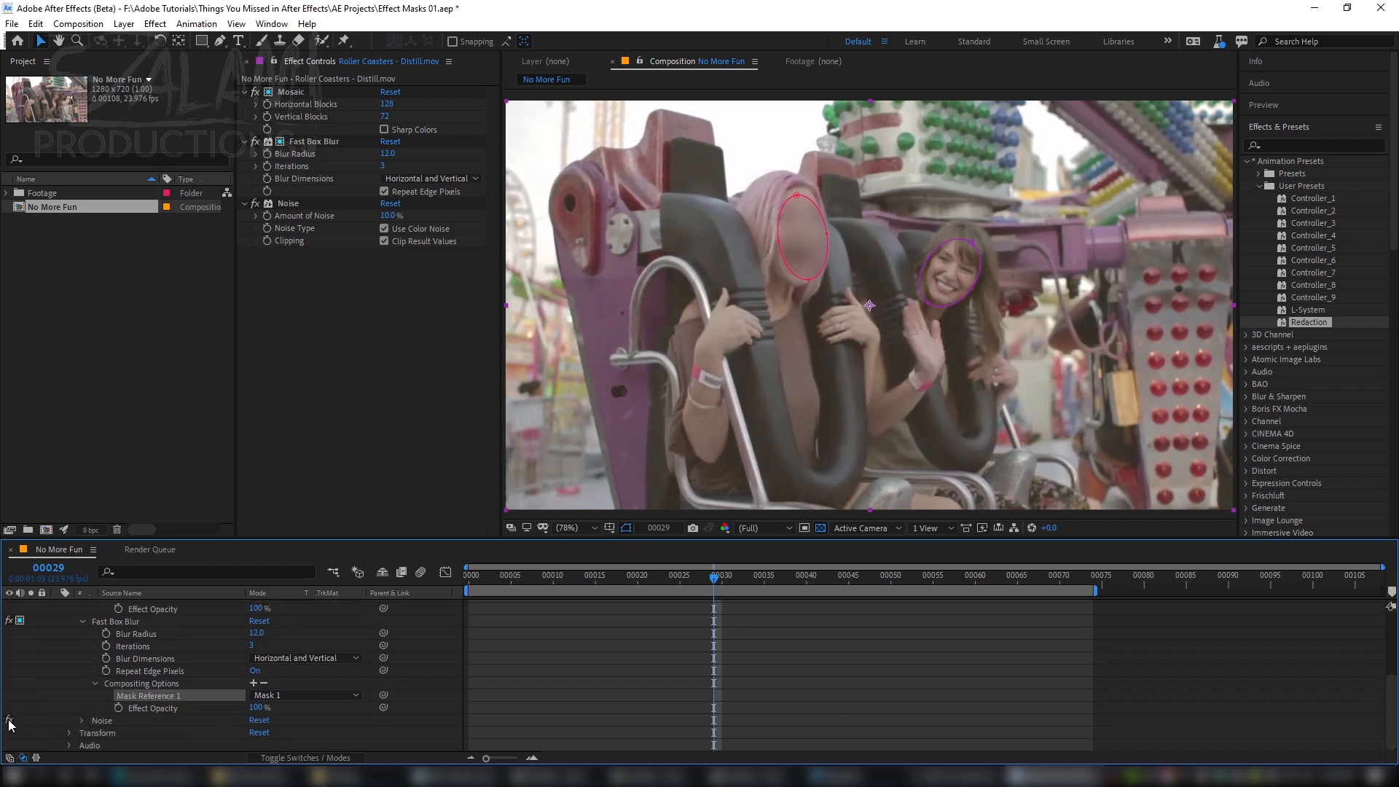
pyautogui.click(81, 720)
pyautogui.scroll(-2, 240, 734)
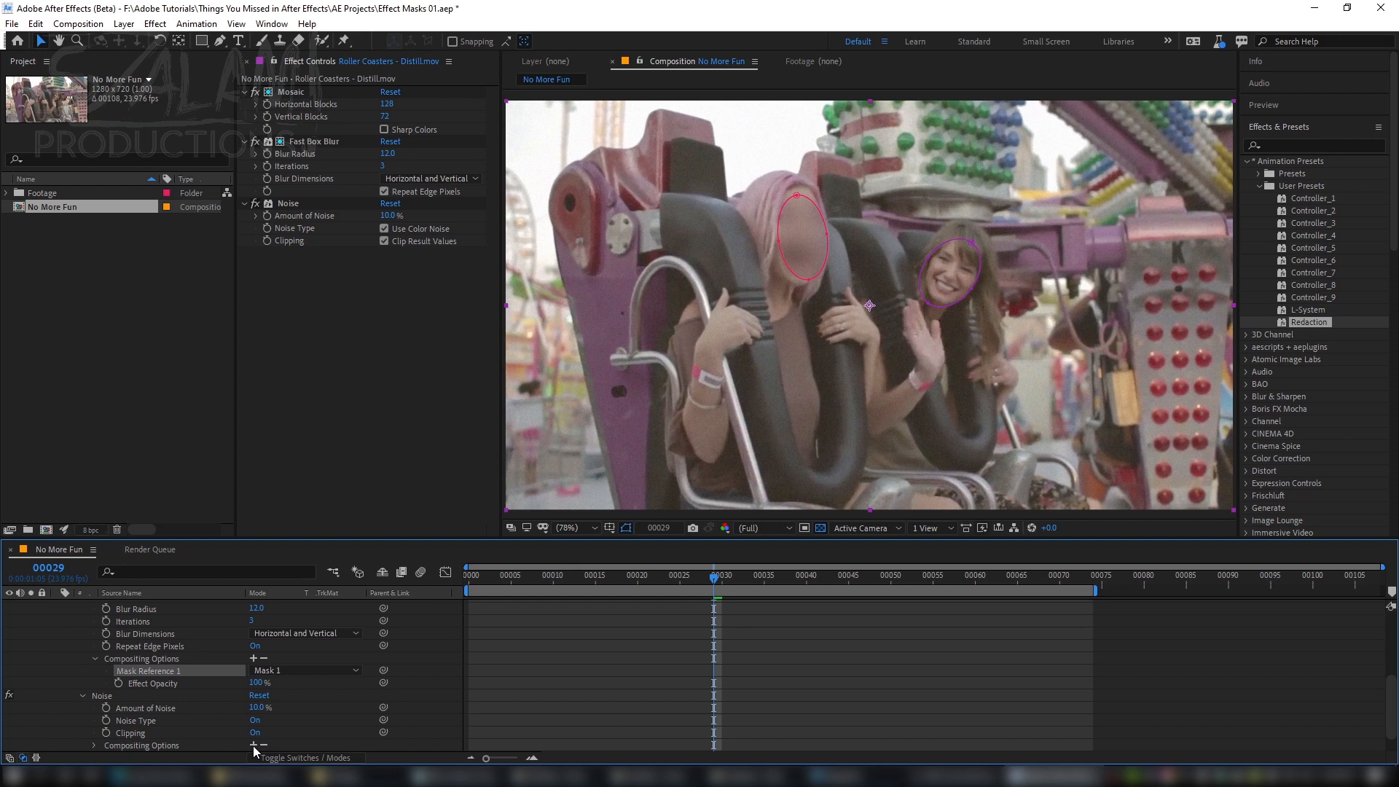
pyautogui.click(254, 745)
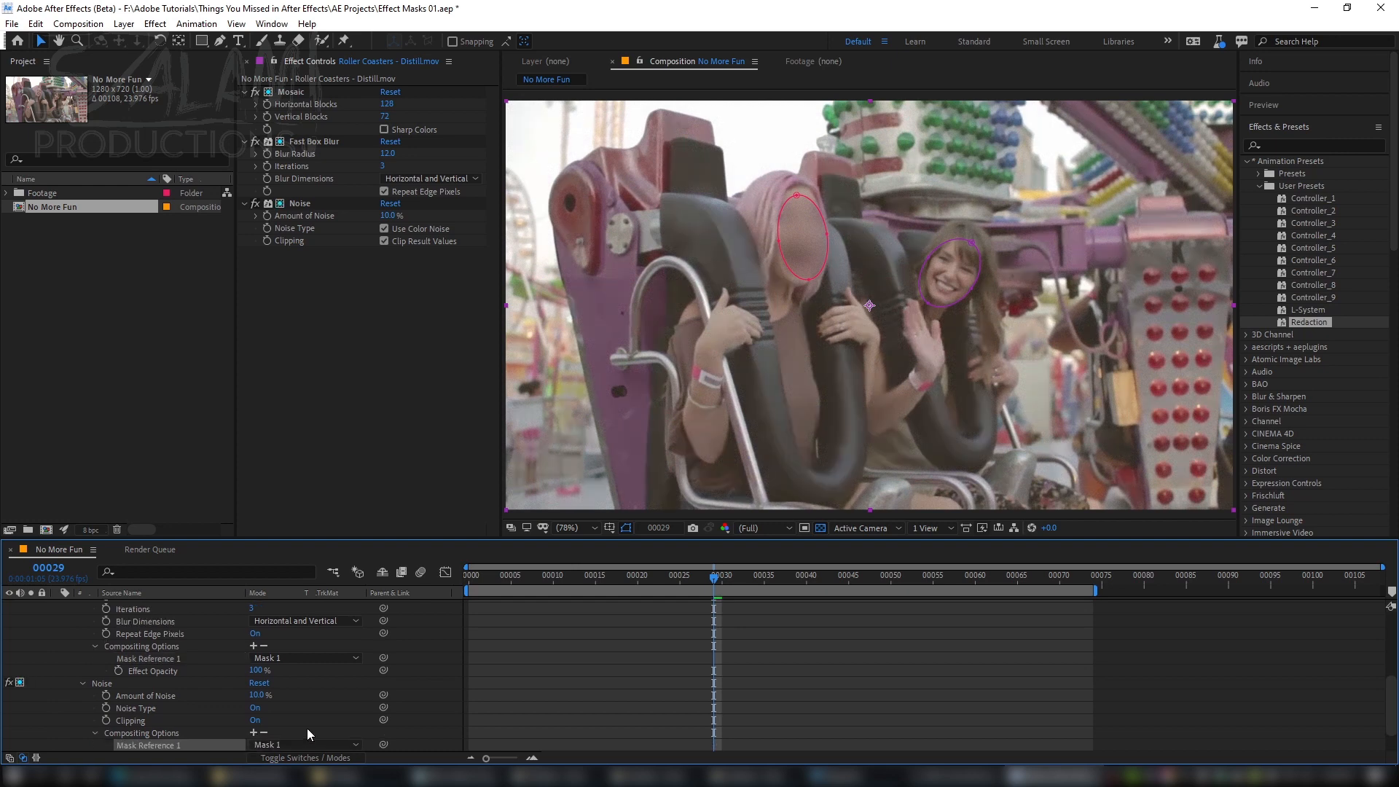
# Step: Add a second mask reference, pointing to Mask 2, to the Mosaic effect's compositing options
pyautogui.scroll(-3, 308, 728)
pyautogui.scroll(5, 313, 641)
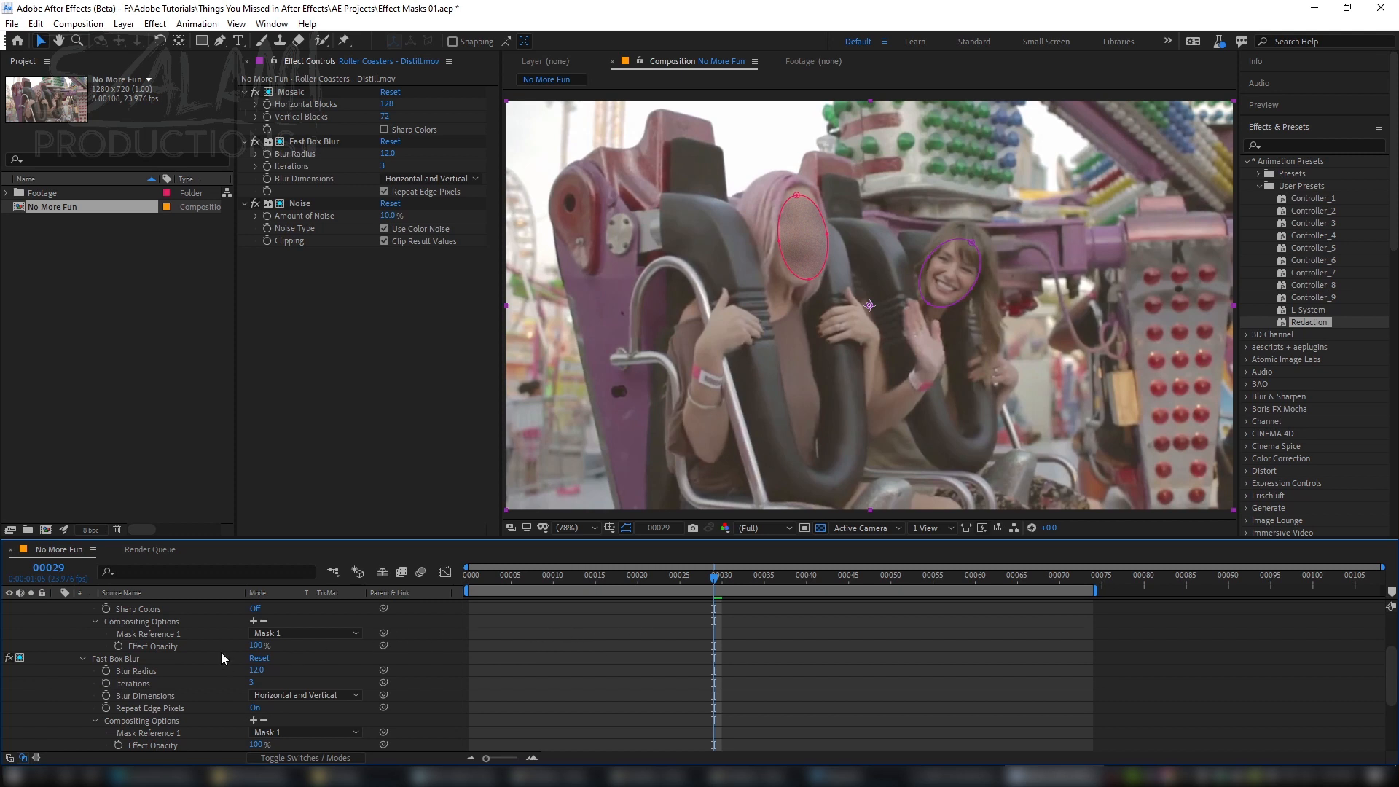
pyautogui.scroll(4, 221, 653)
pyautogui.scroll(-1, 221, 658)
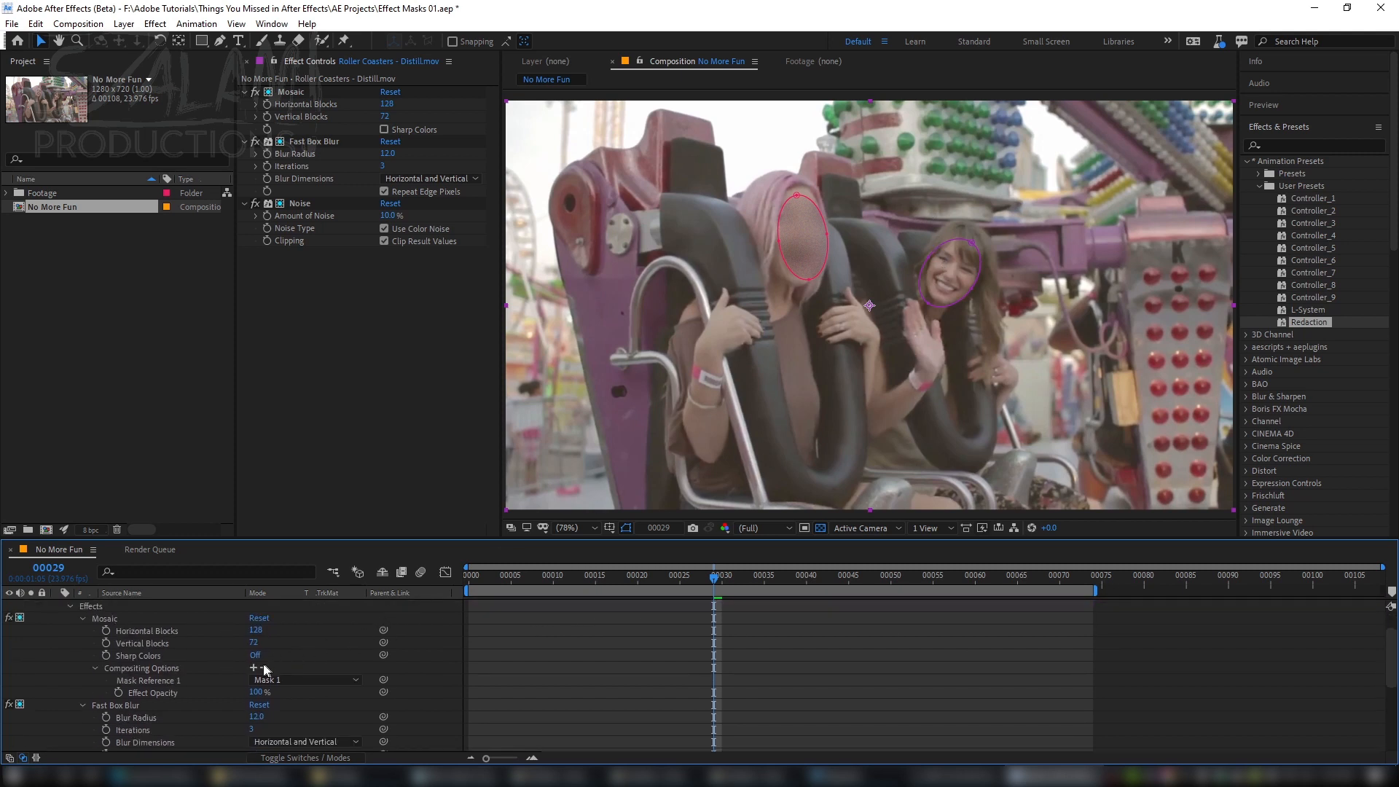
pyautogui.click(253, 667)
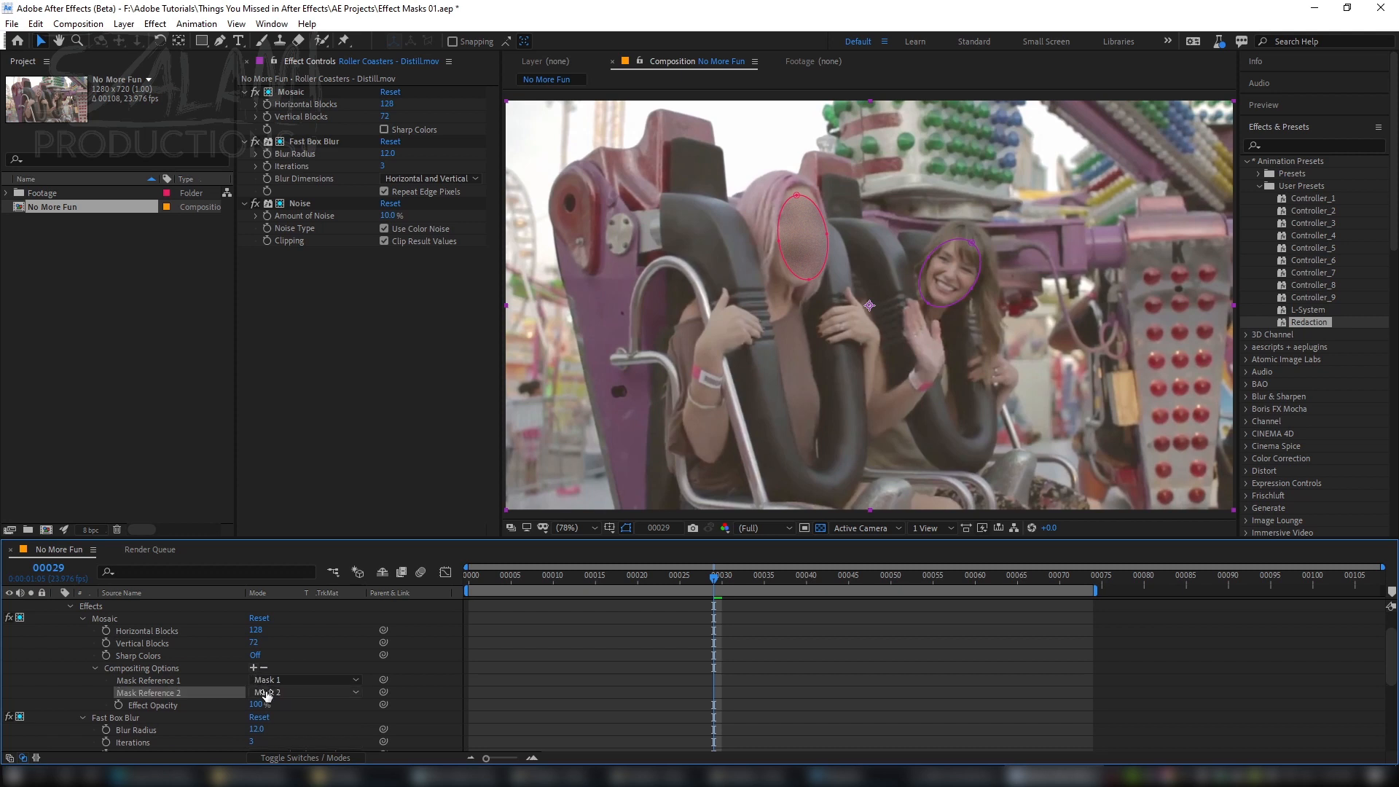
# Step: Reveal the second layer's mask properties and set Mask 2's mode to Add
pyautogui.scroll(1, 282, 649)
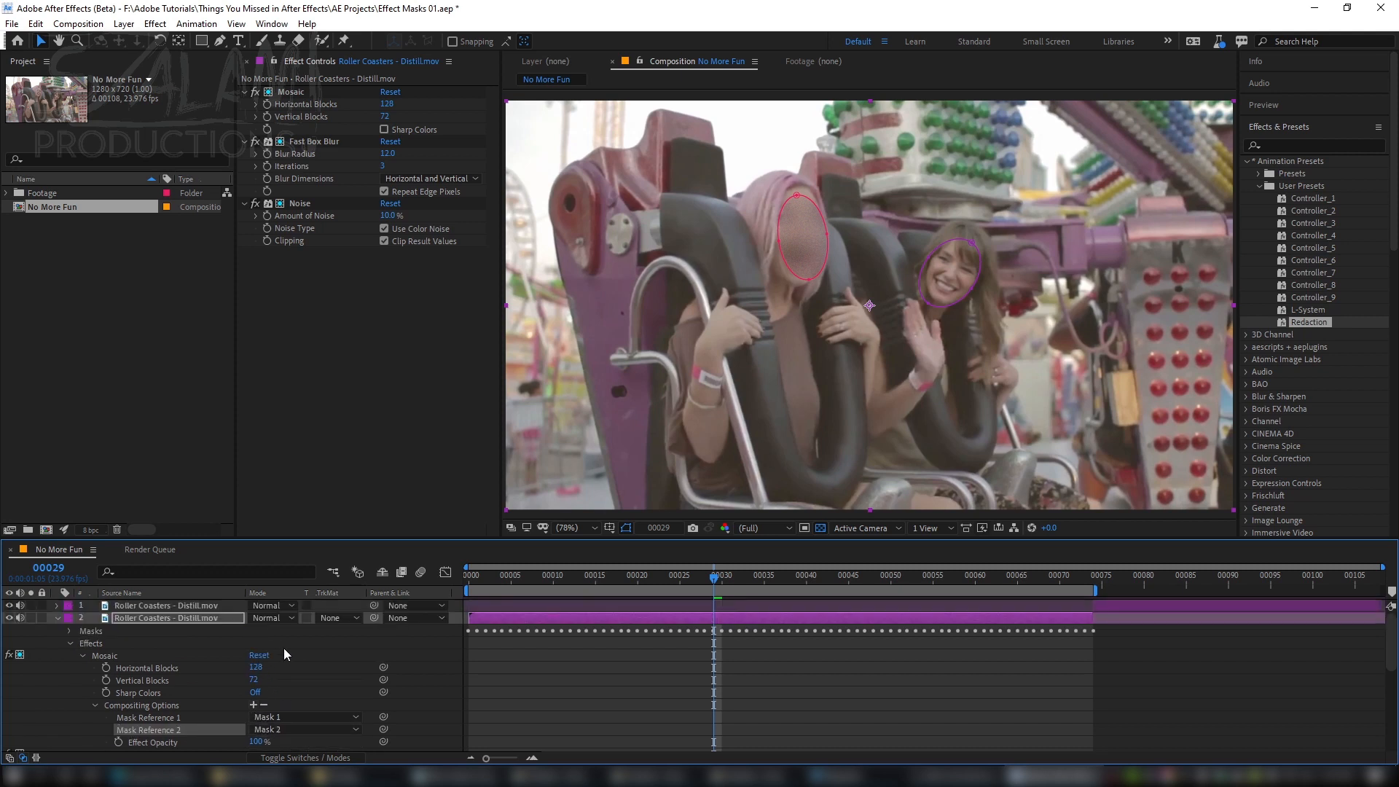
pyautogui.press('m')
pyautogui.press('m')
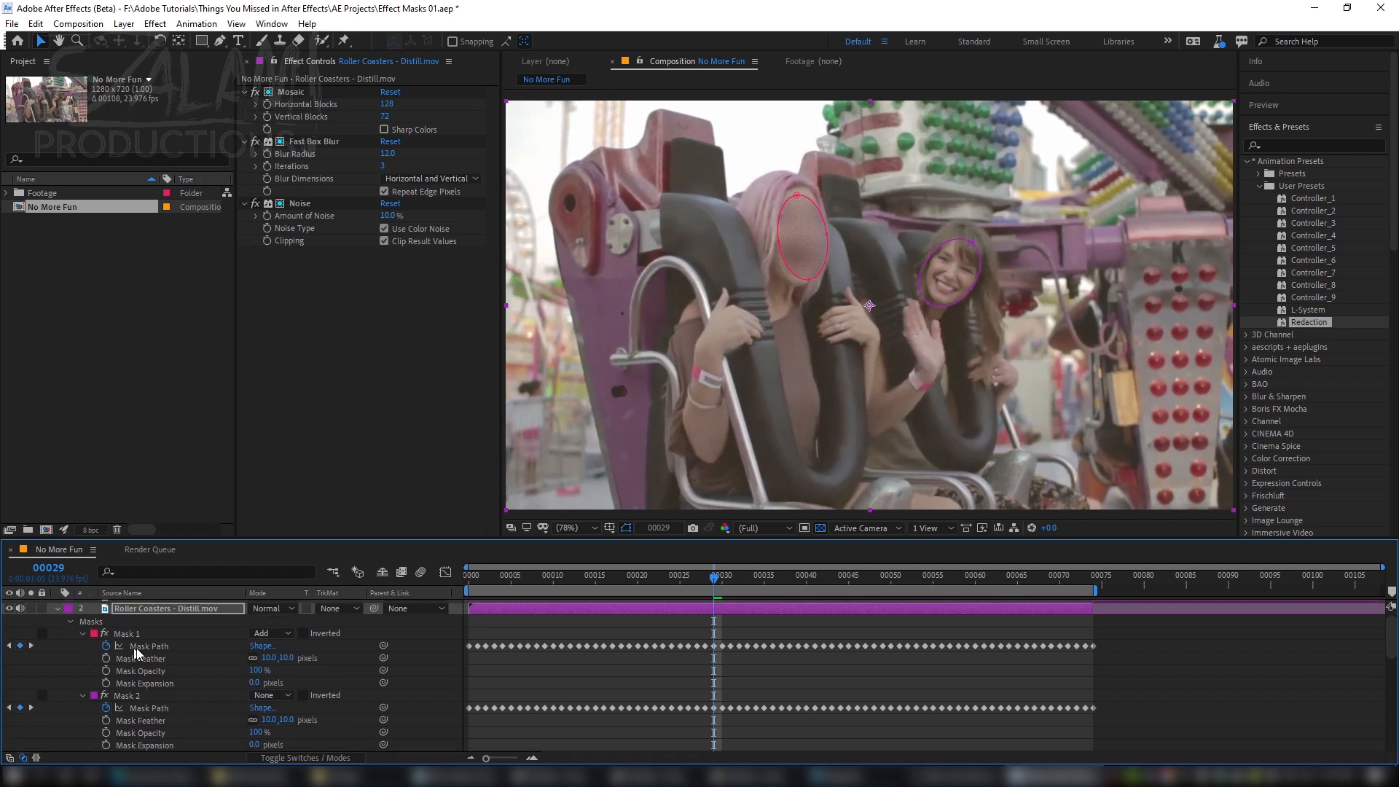
pyautogui.click(277, 695)
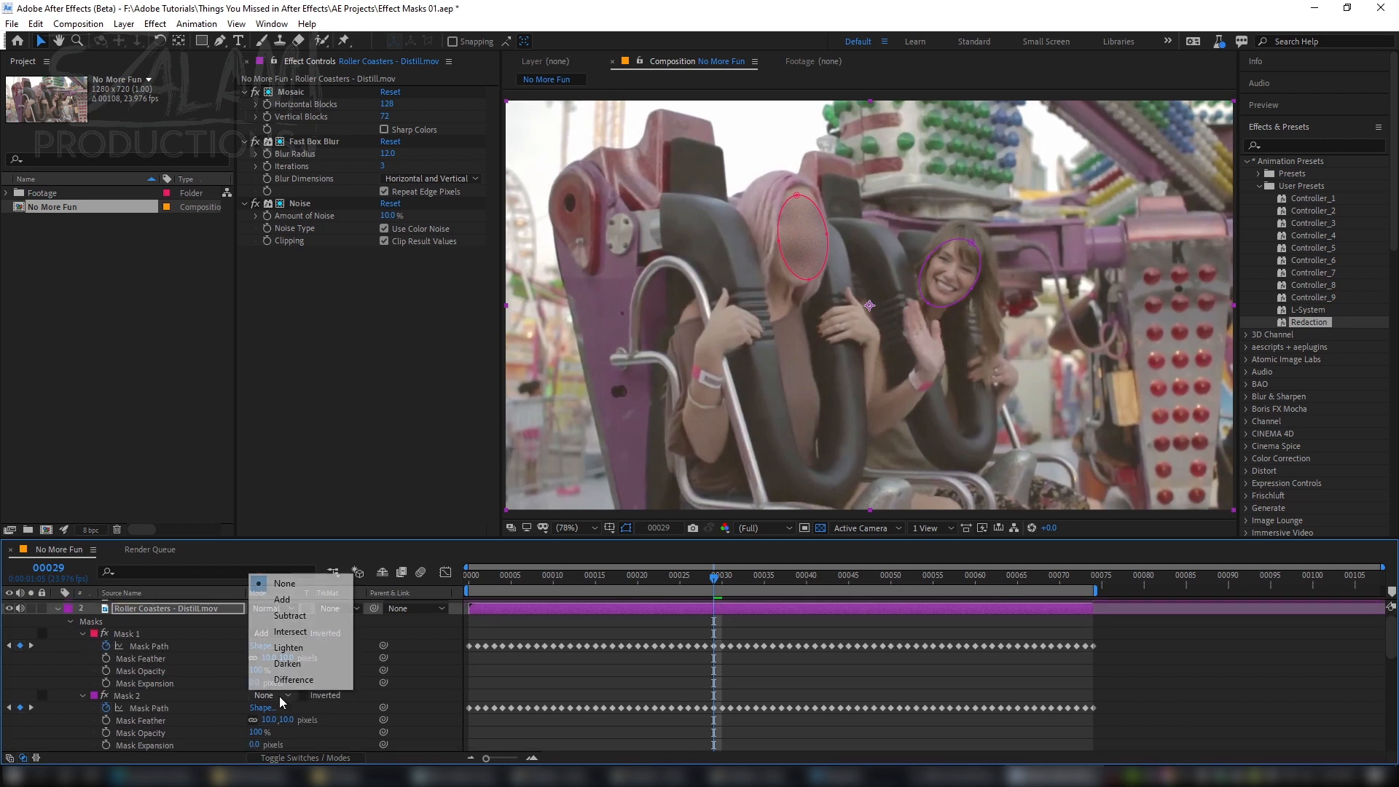
pyautogui.click(291, 601)
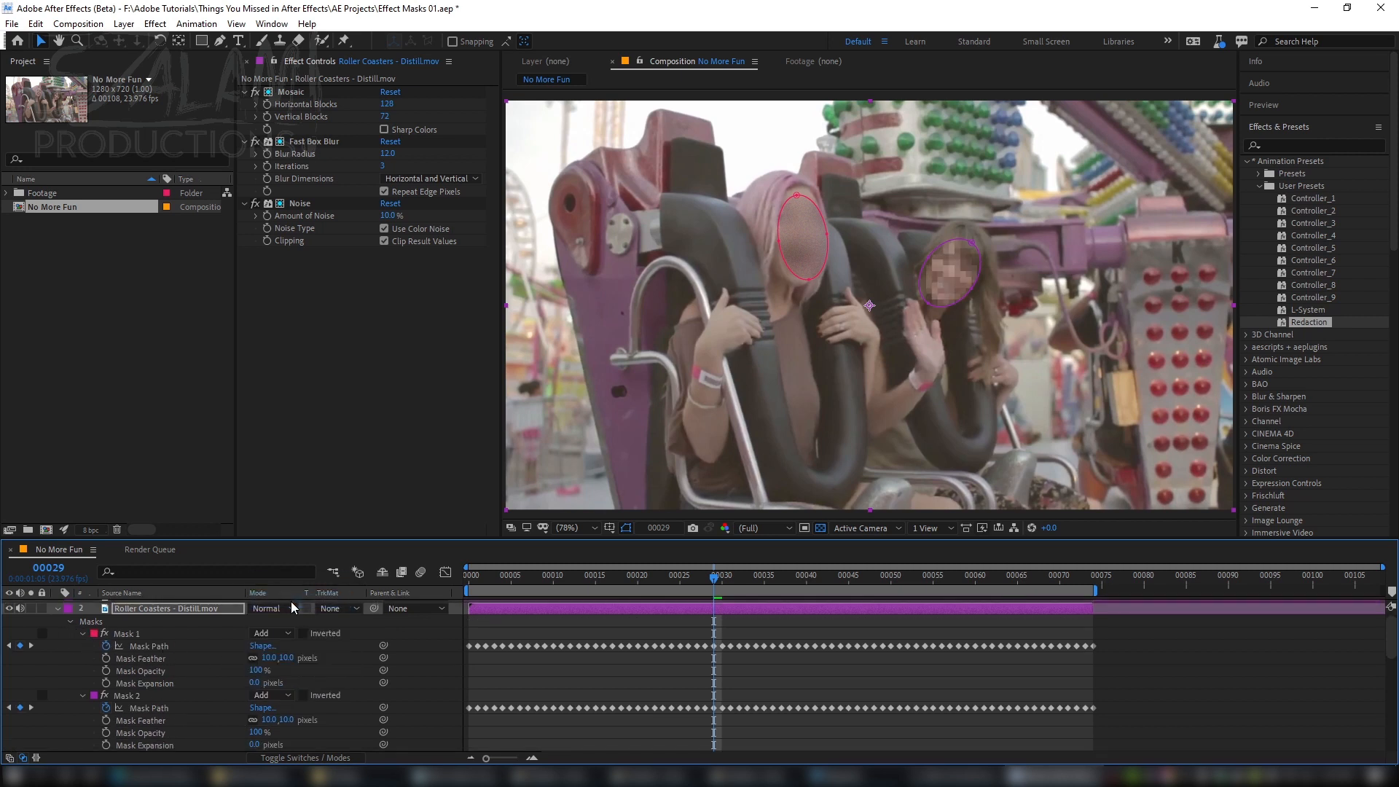
pyautogui.click(278, 697)
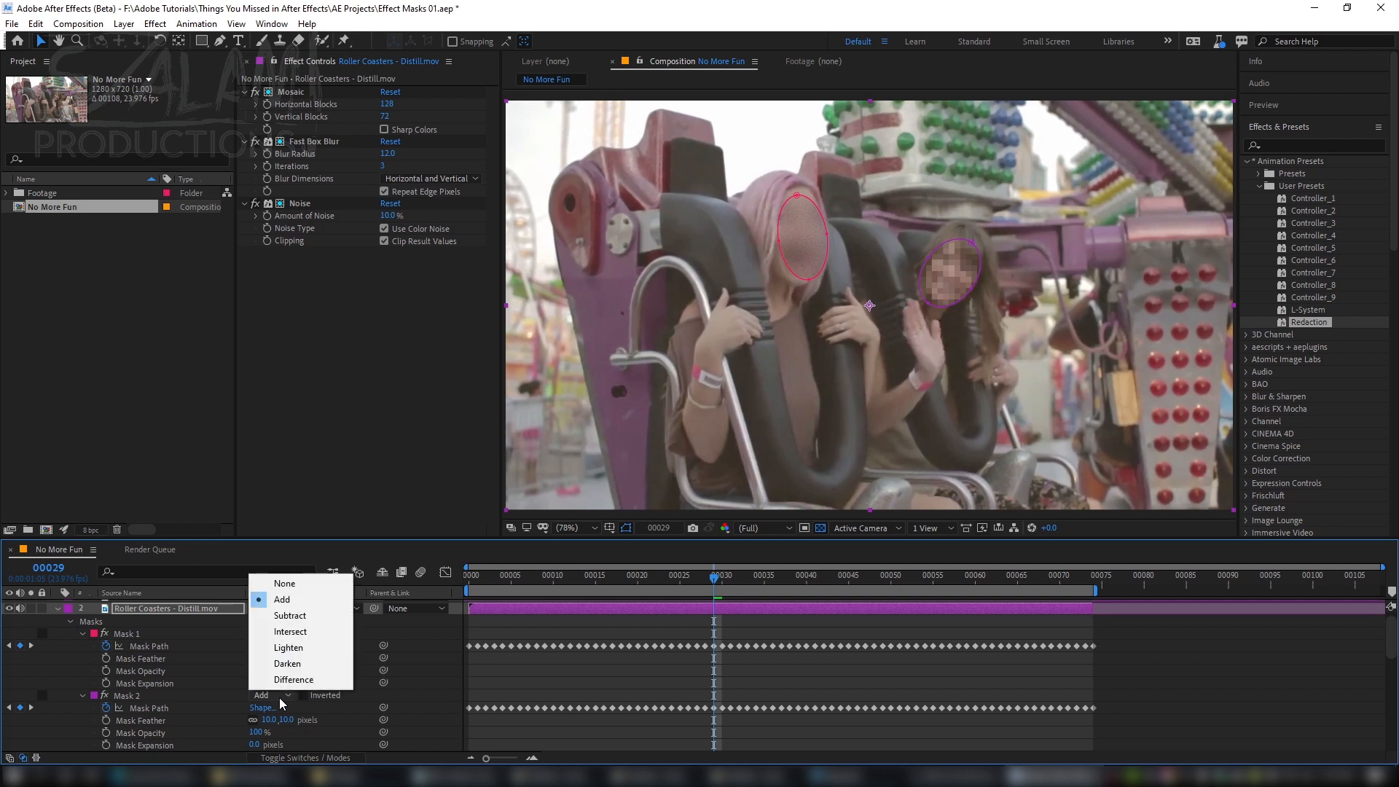
pyautogui.click(303, 604)
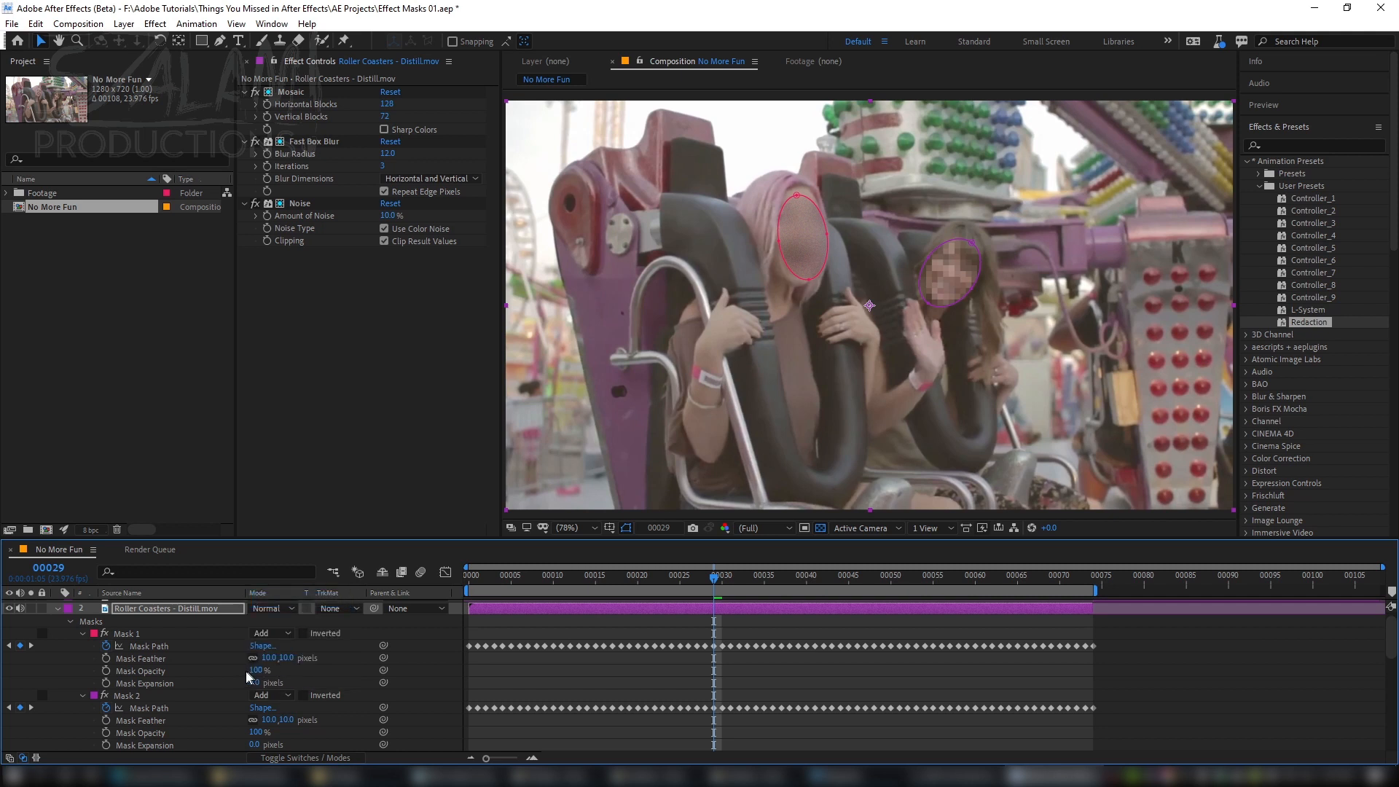
# Step: Add a second mask reference for Mask 2 to both the Fast Box Blur and Noise effects
pyautogui.scroll(-3, 252, 698)
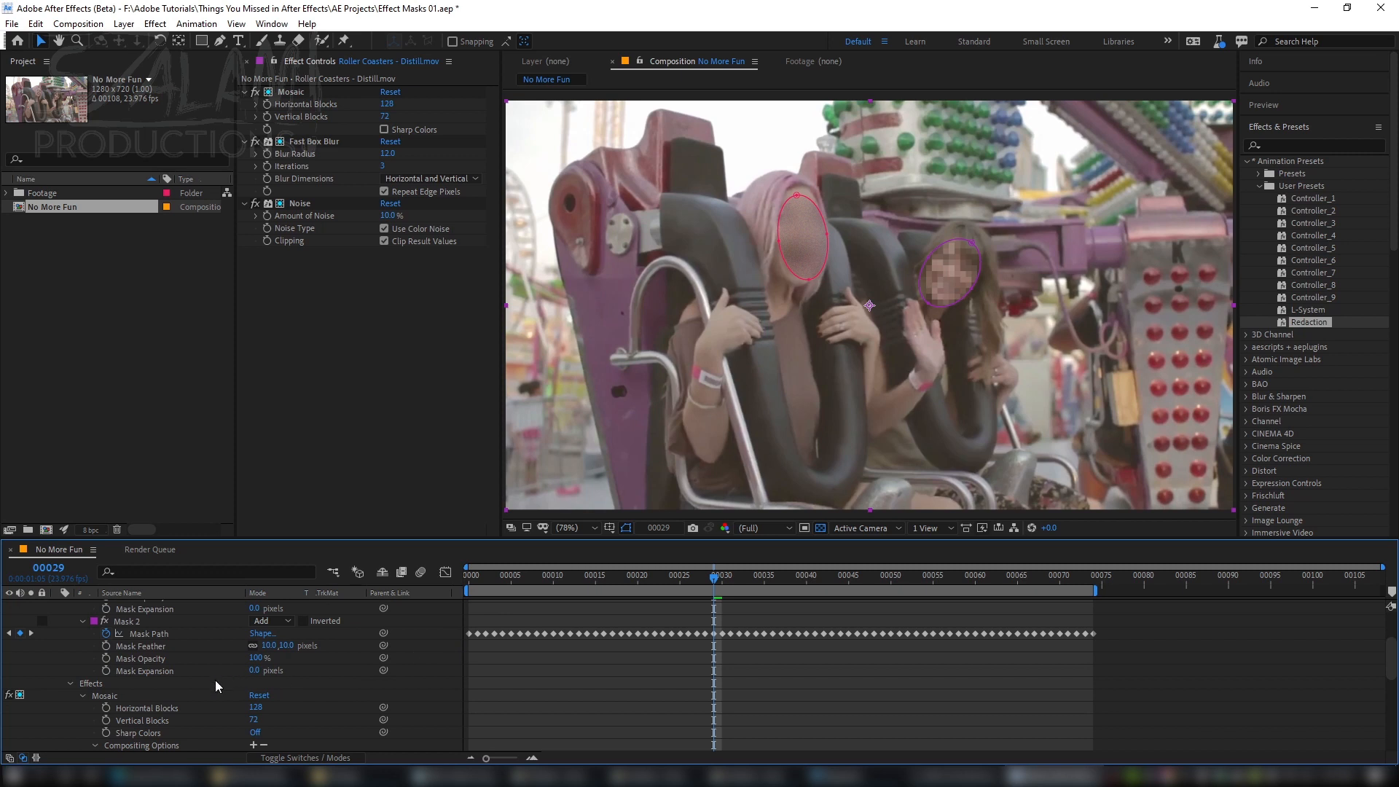
pyautogui.scroll(-5, 215, 685)
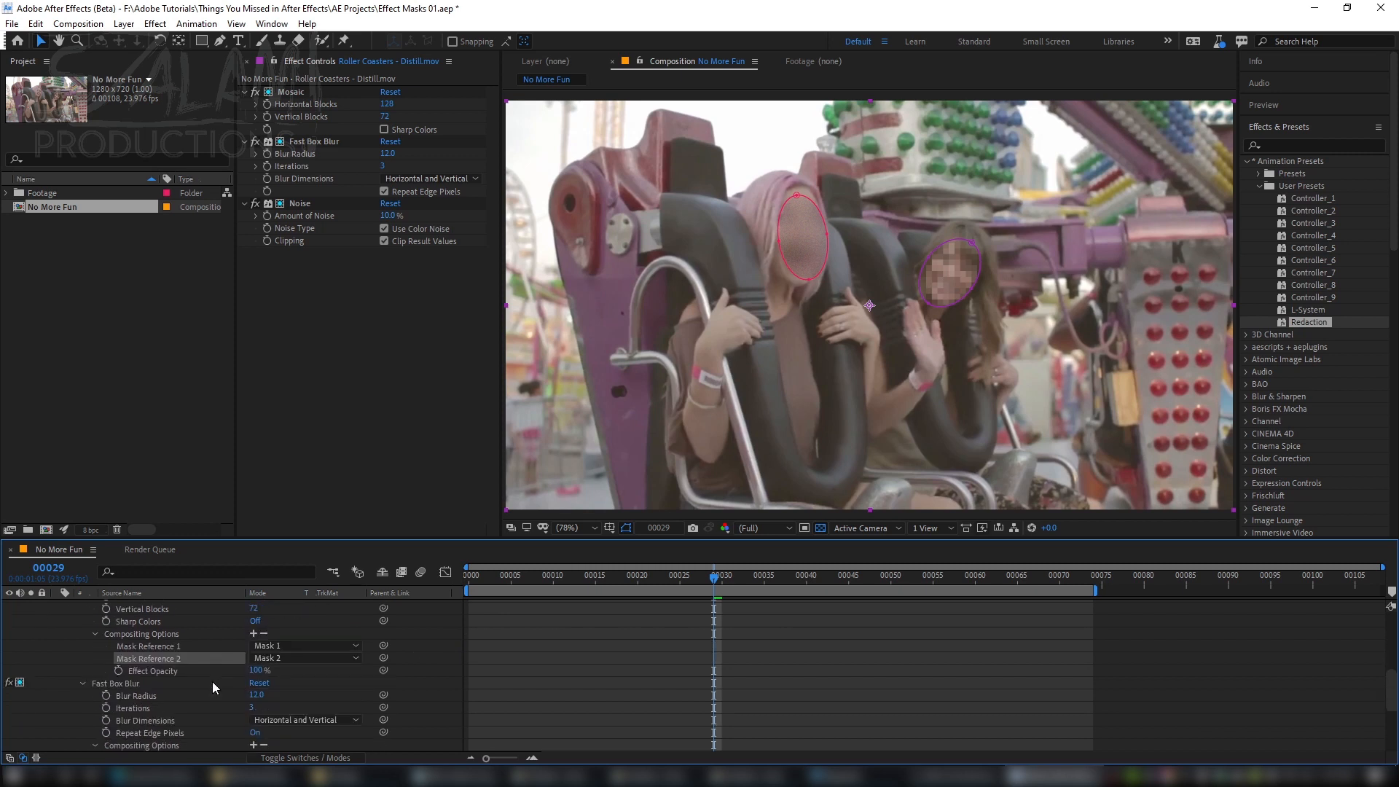
pyautogui.click(253, 745)
pyautogui.scroll(-3, 302, 738)
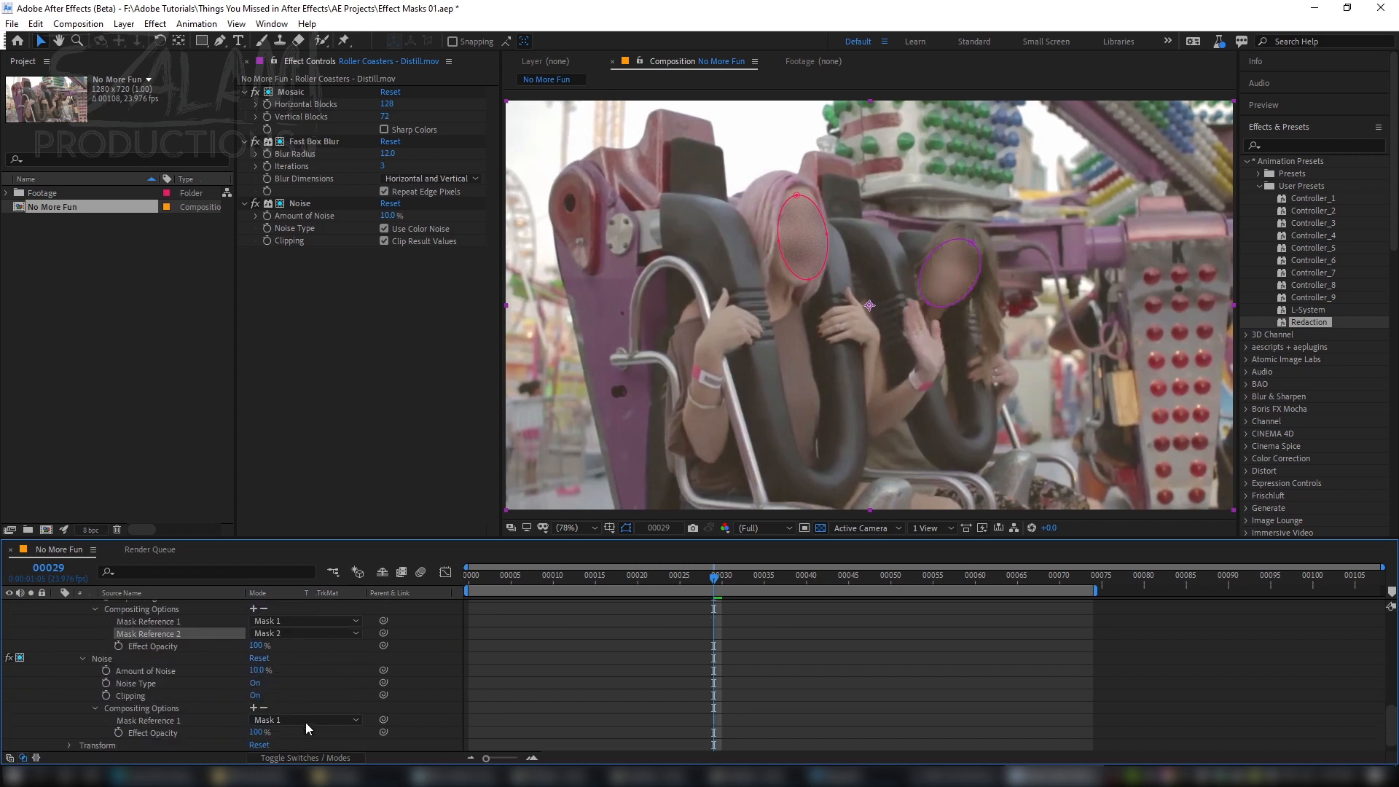
pyautogui.click(253, 708)
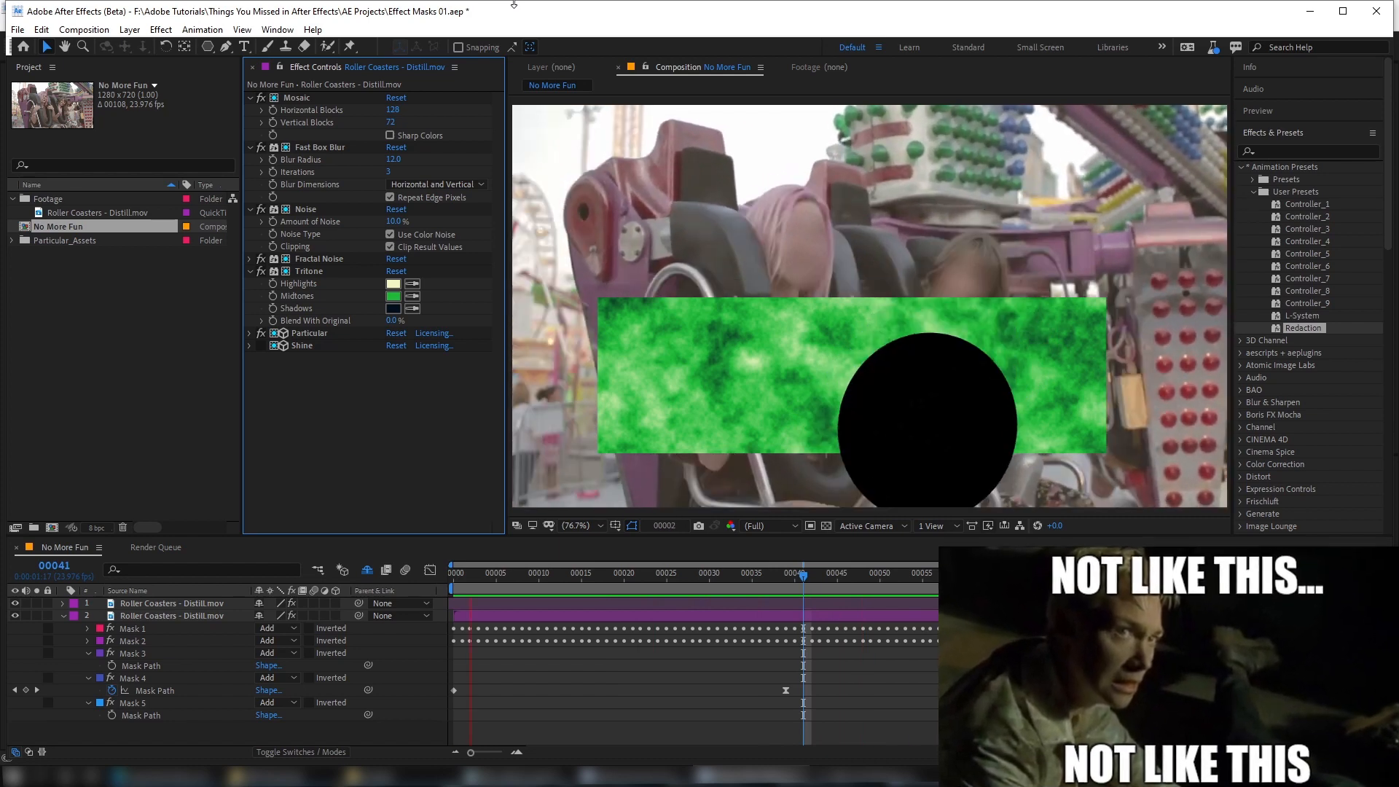
# Step: Turn on the Shine effect on the second roller coaster layer
pyautogui.click(263, 346)
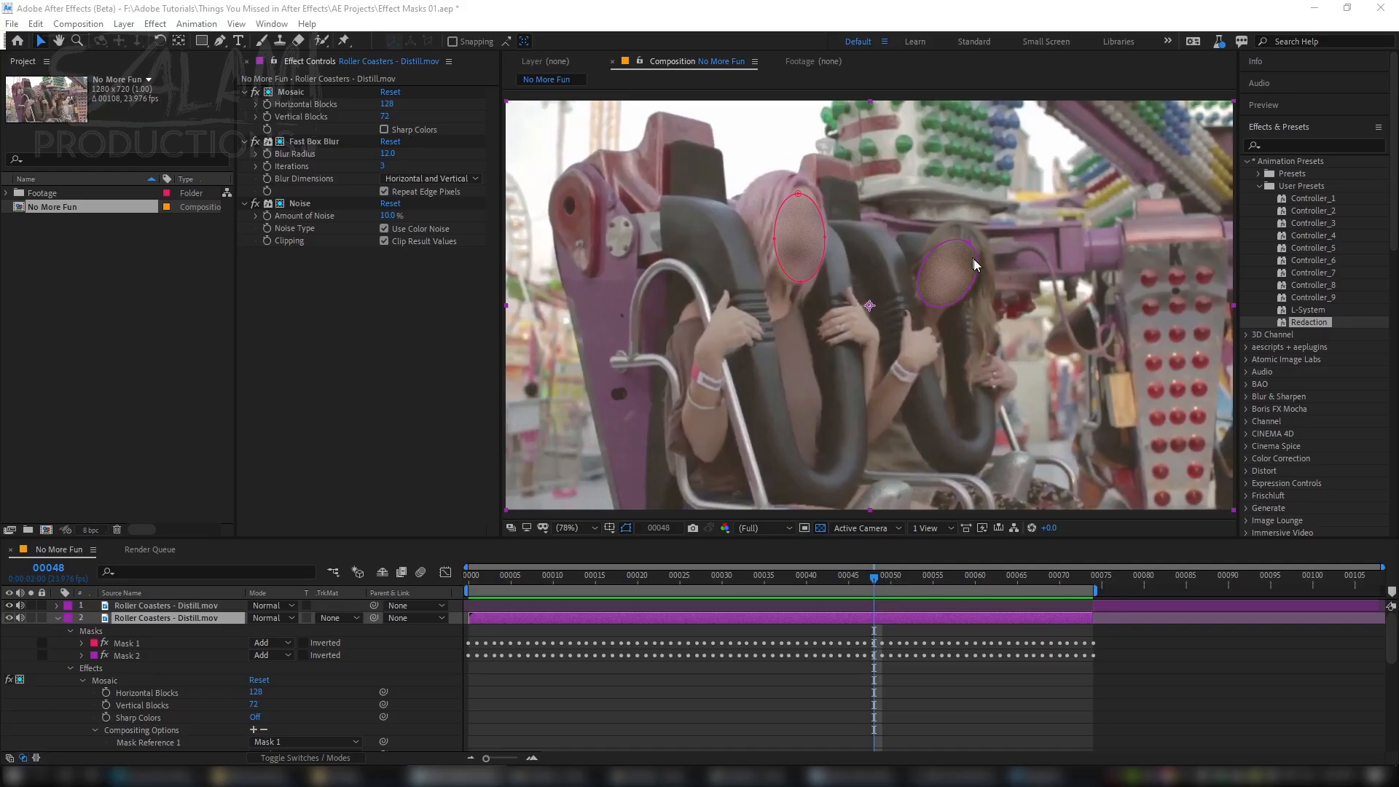
# Step: Go to frame 83, select the first roller coaster layer, and fit the work area to that layer's duration
pyautogui.click(1166, 575)
pyautogui.click(1162, 609)
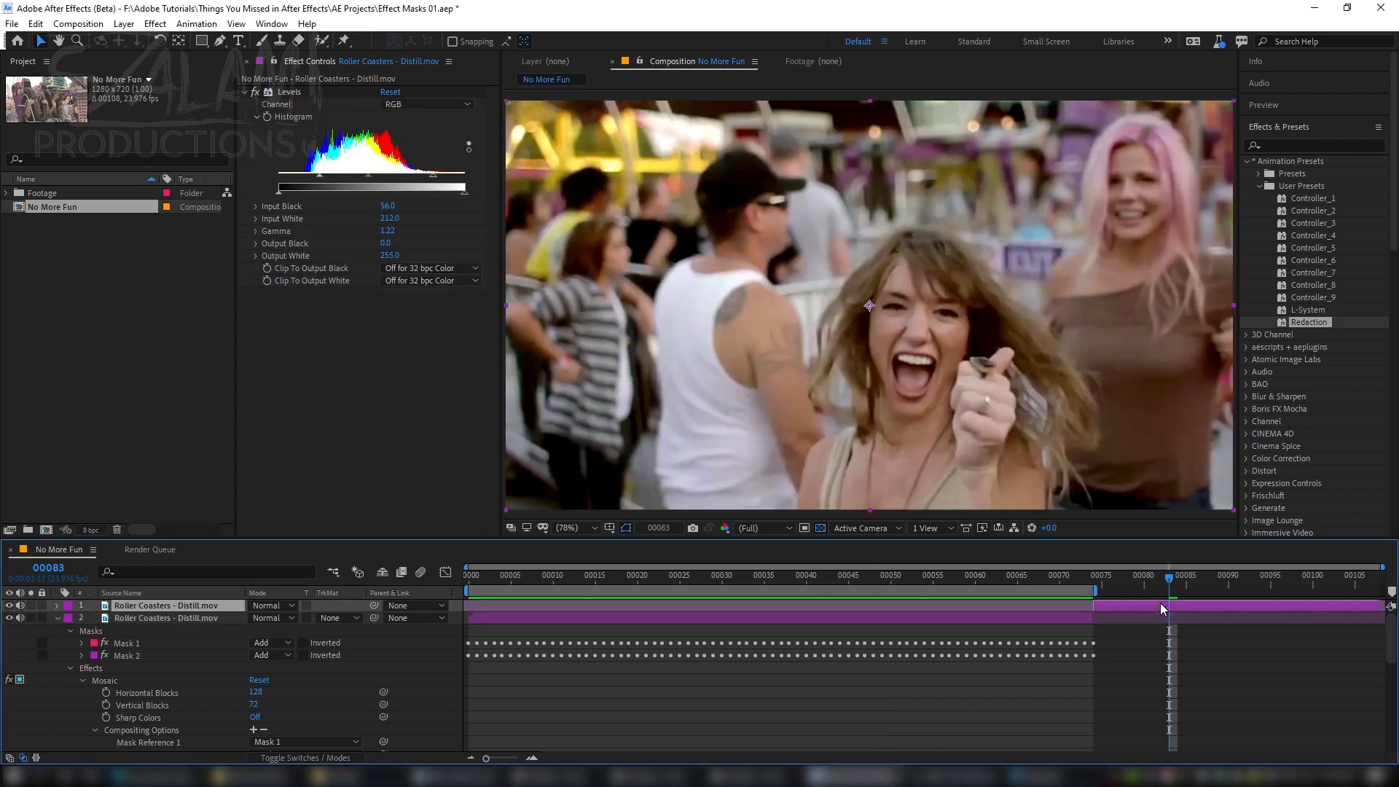
pyautogui.hotkey('ctrl', 'alt', 'b')
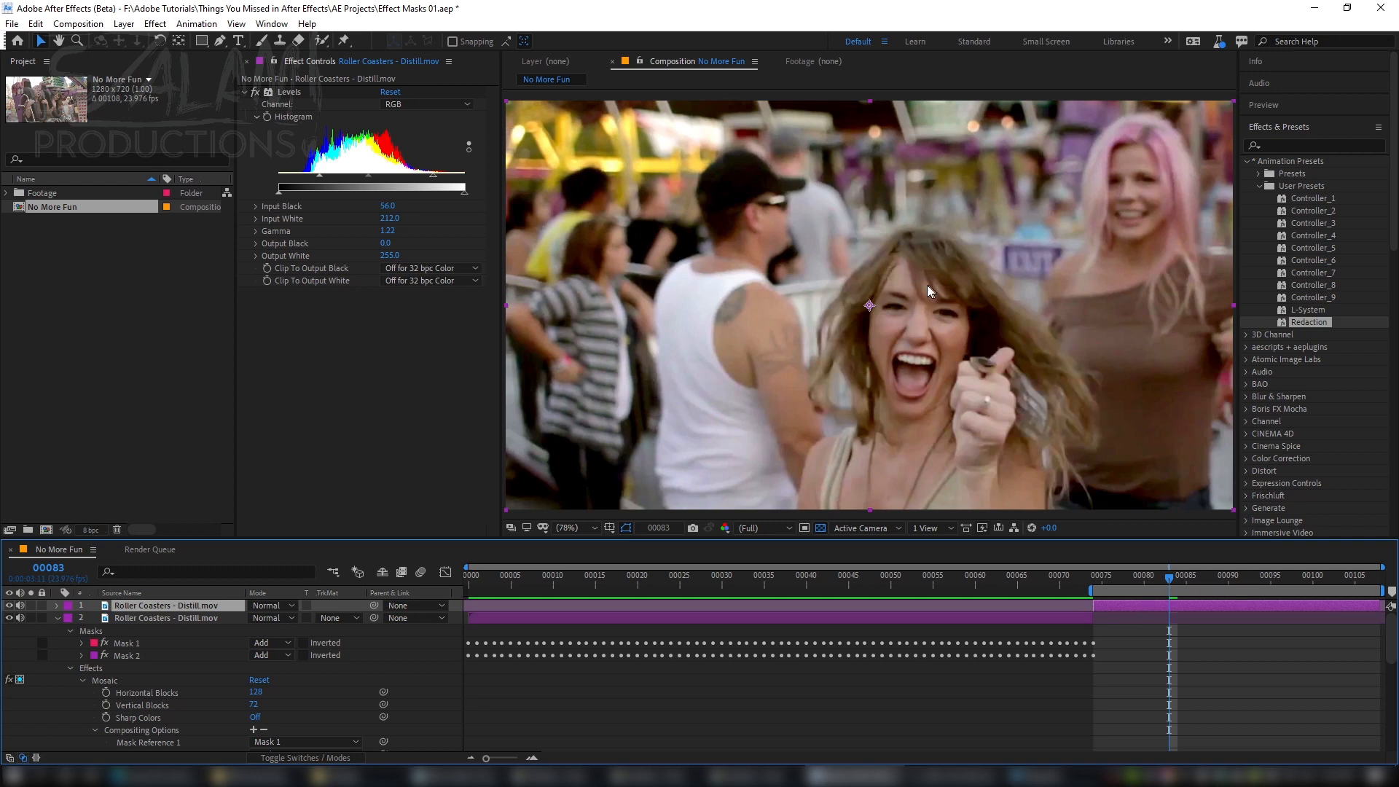
# Step: Compare the first layer's footage without and with its Levels effect
pyautogui.click(253, 93)
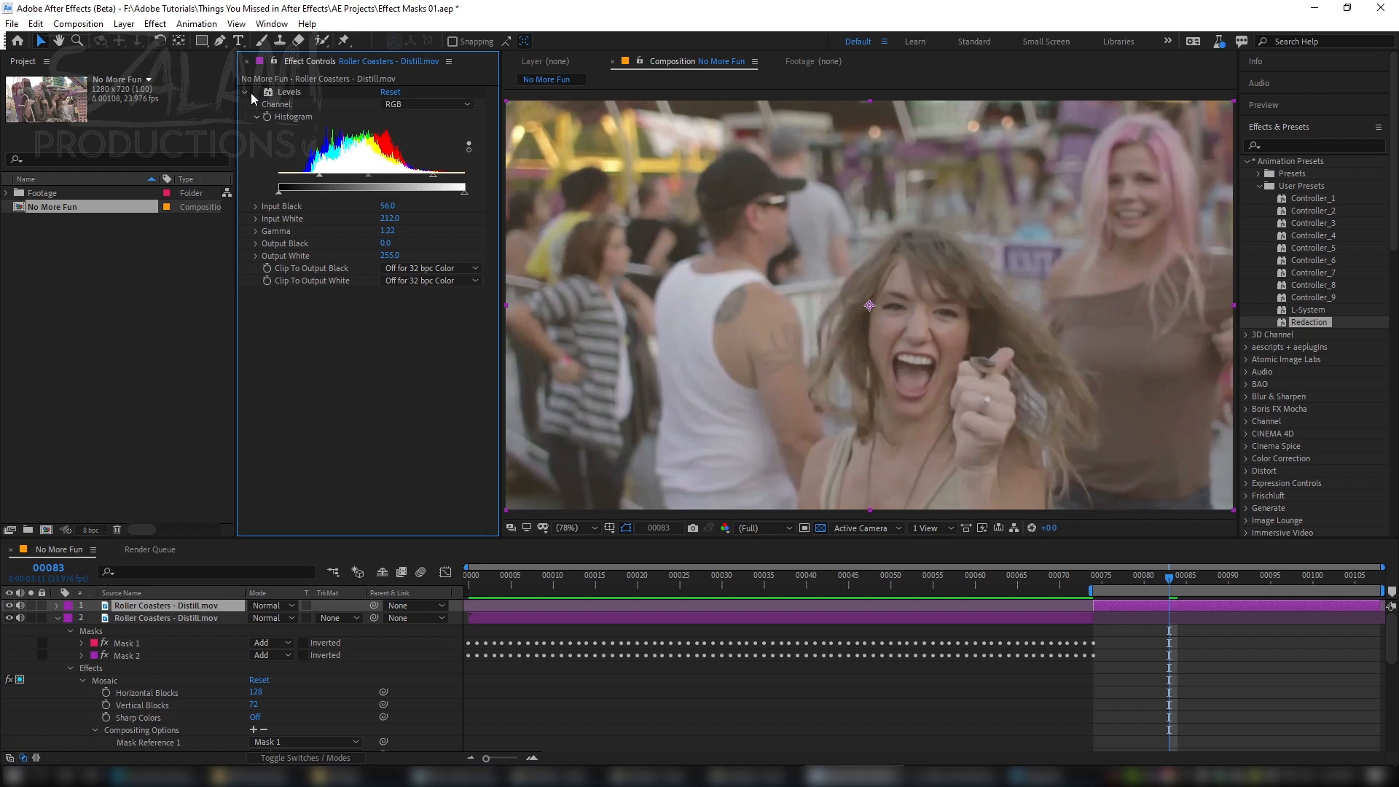
pyautogui.click(252, 93)
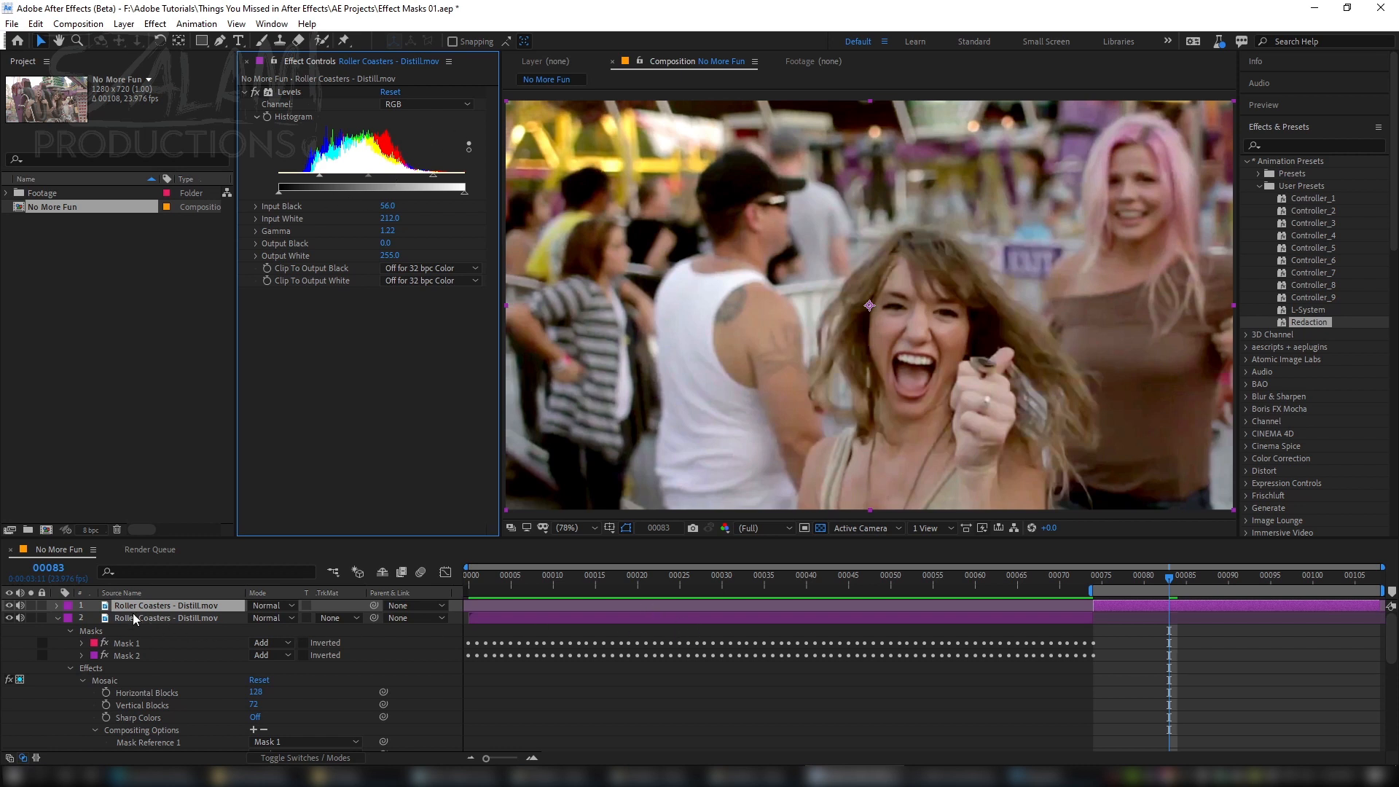
# Step: Reveal the Levels effect's compositing options on the first layer and reduce its Effect Opacity to soften the correction
pyautogui.click(56, 606)
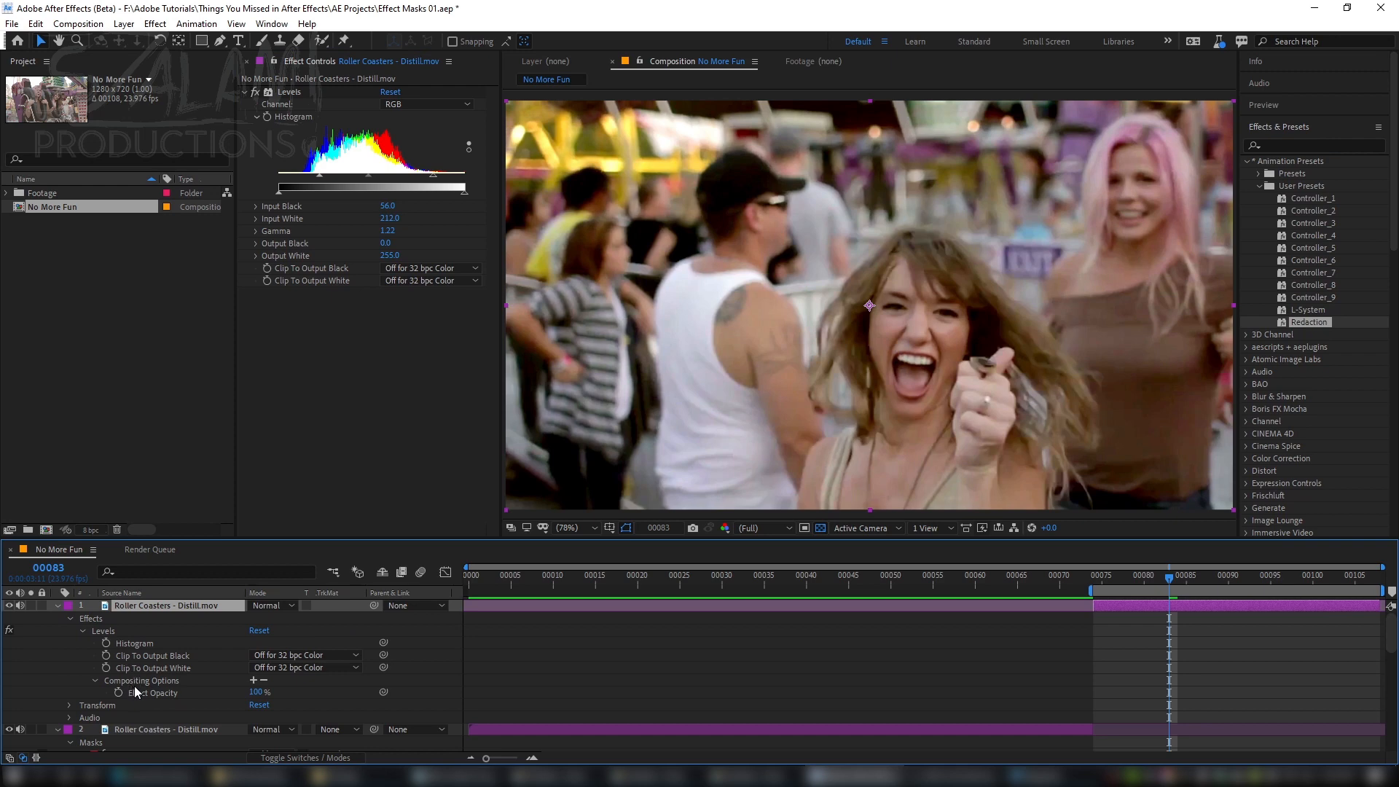
pyautogui.click(95, 681)
pyautogui.click(95, 681)
pyautogui.click(230, 693)
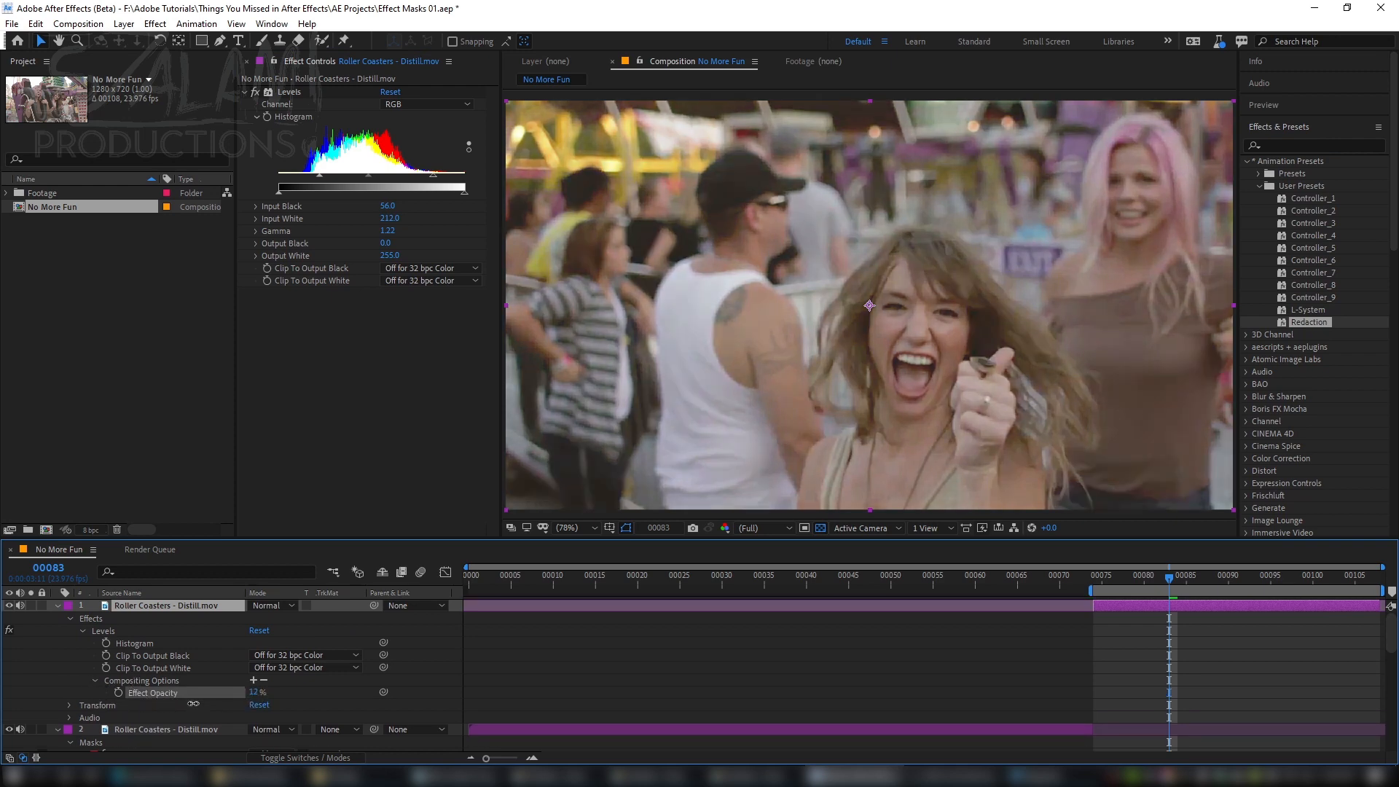
pyautogui.moveTo(227, 697)
pyautogui.mouseDown()
pyautogui.moveTo(157, 710)
pyautogui.moveTo(246, 694)
pyautogui.mouseUp()
pyautogui.moveTo(255, 697); pyautogui.dragTo(36, 721)
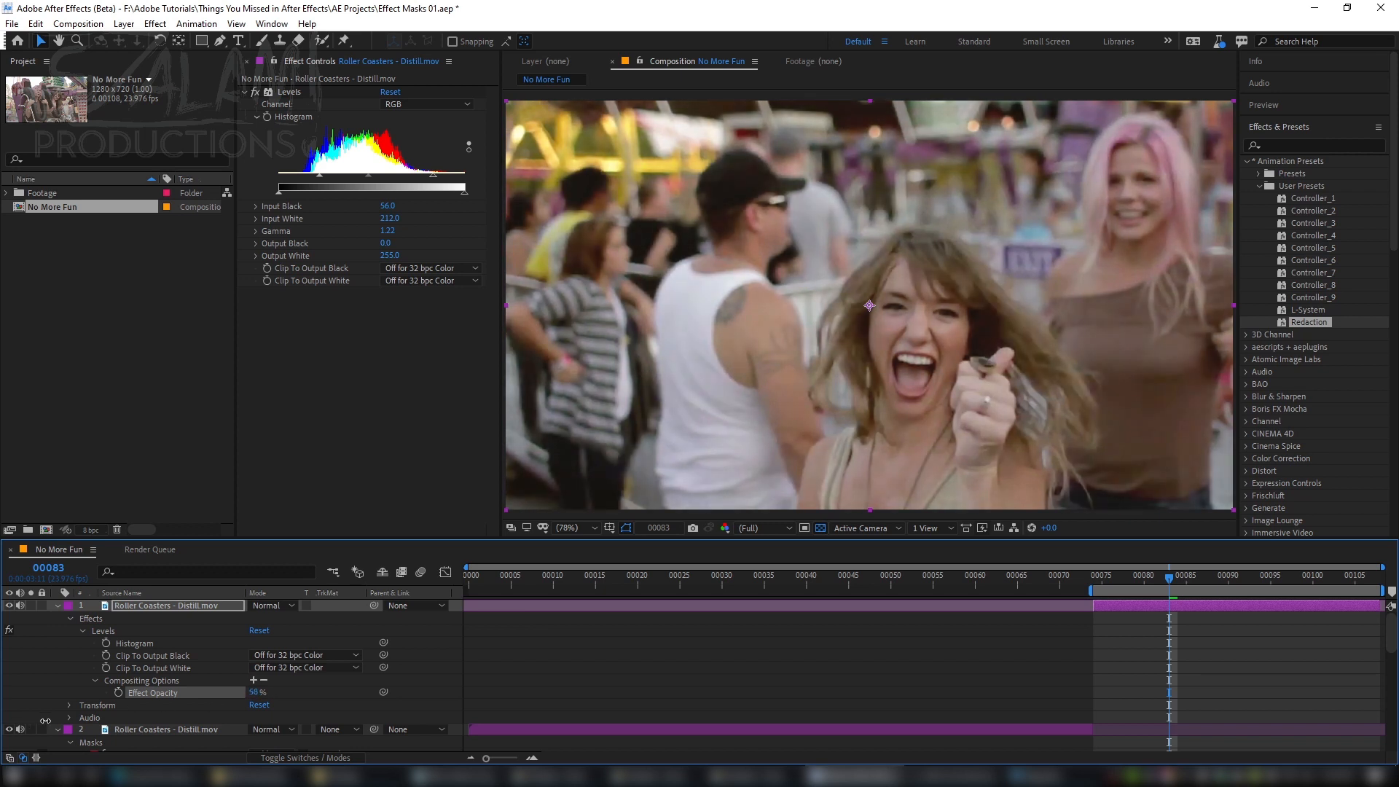